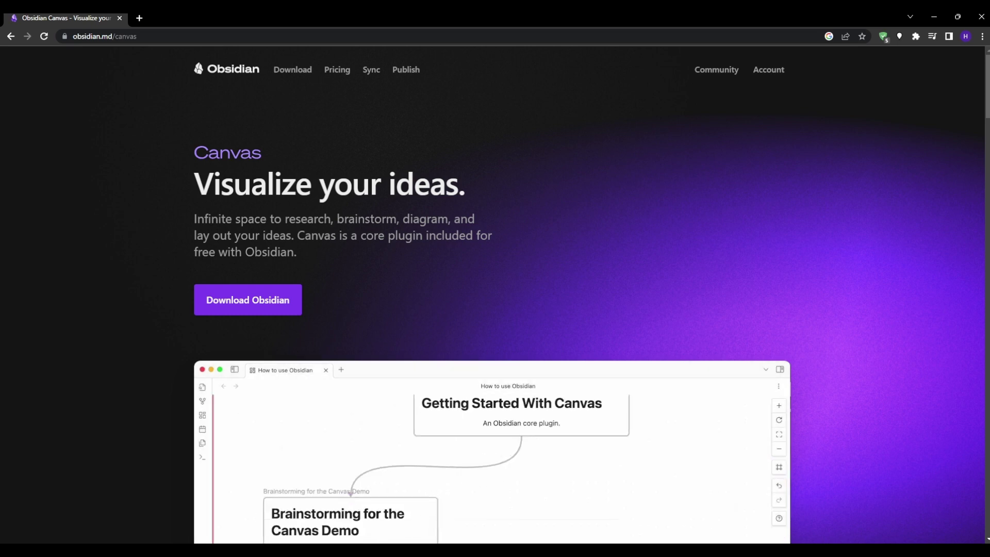
Step: Look over the Obsidian Canvas web page and the pricing plans, highlighting the 14-day free trial under Commercial use
scroll(495, 309, "down", 4)
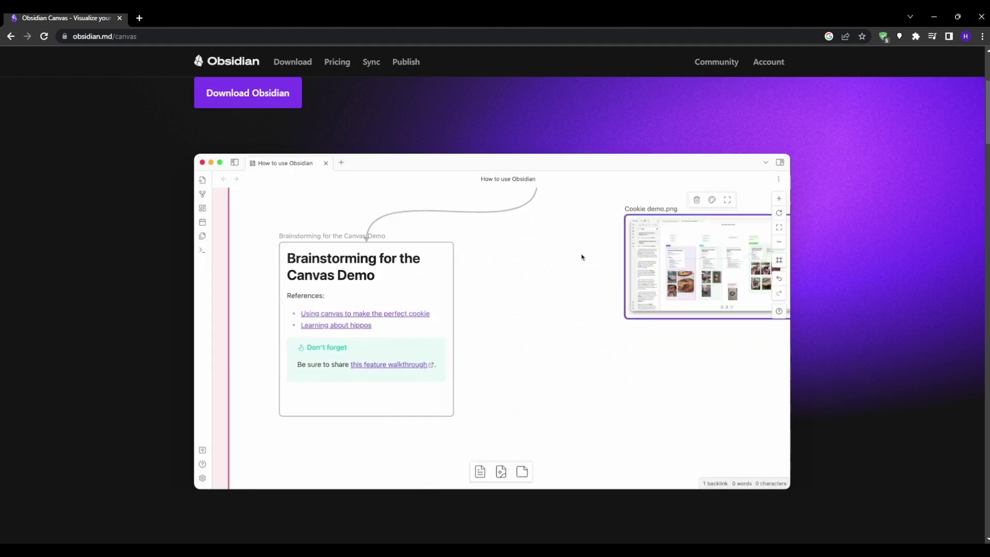
scroll(581, 257, "up", 4)
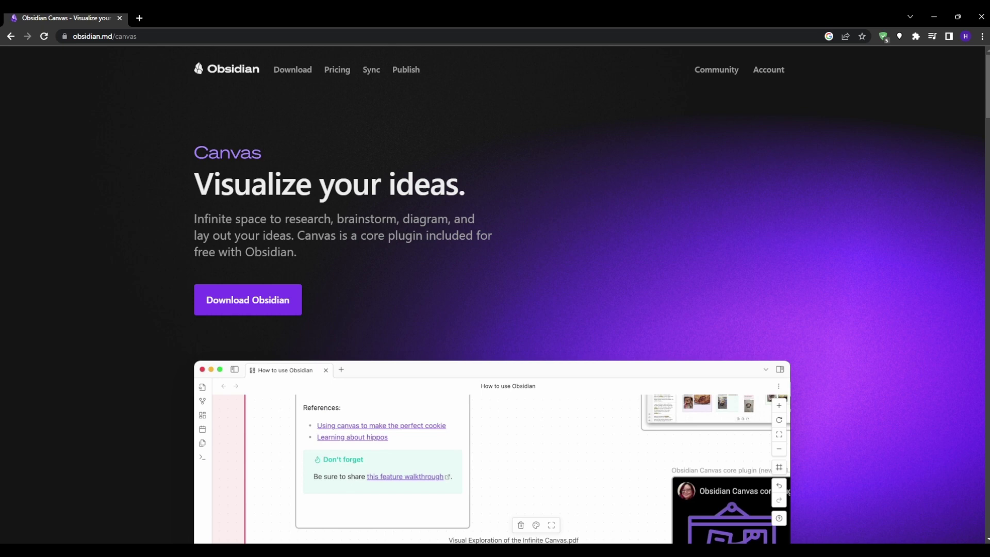
left_click(336, 69)
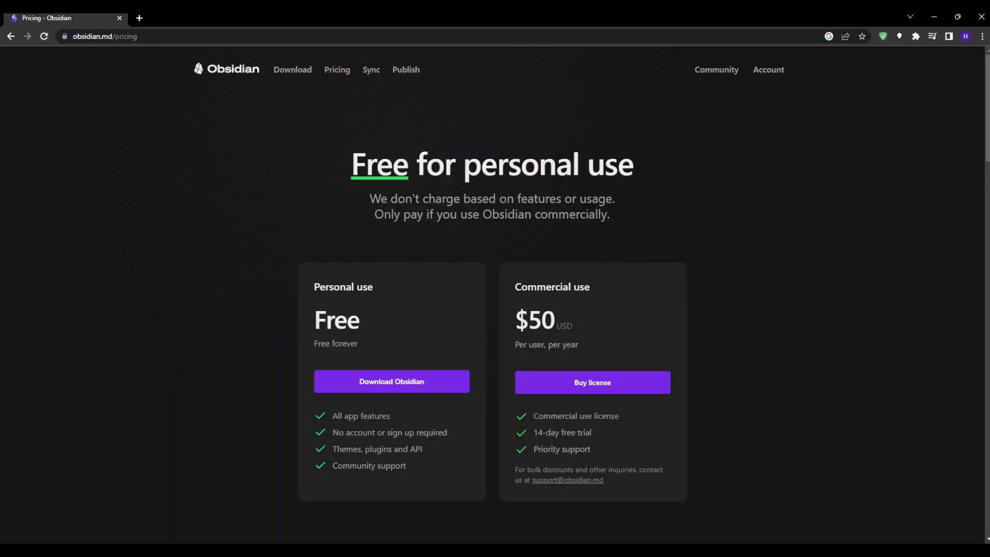
left_click_drag(592, 432, 534, 432)
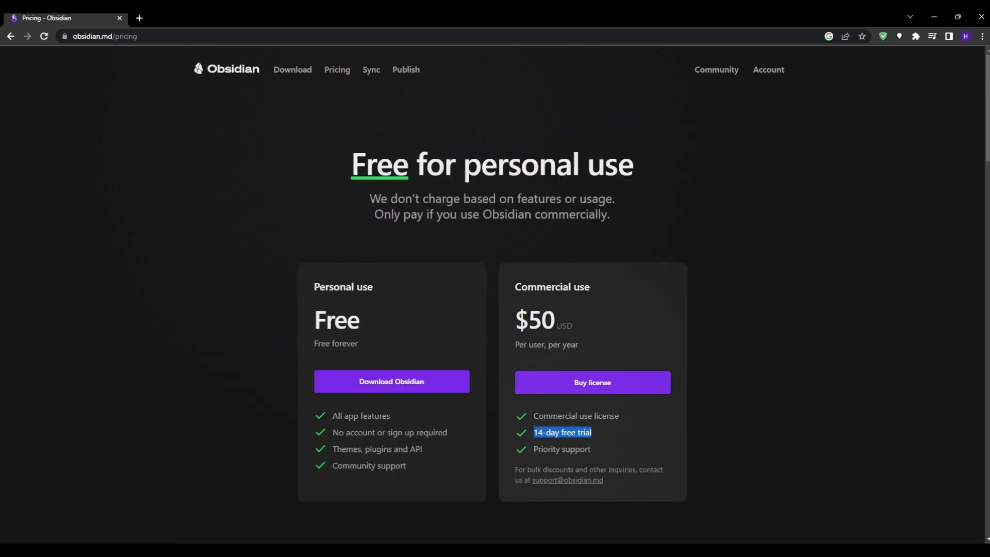
left_click(533, 432)
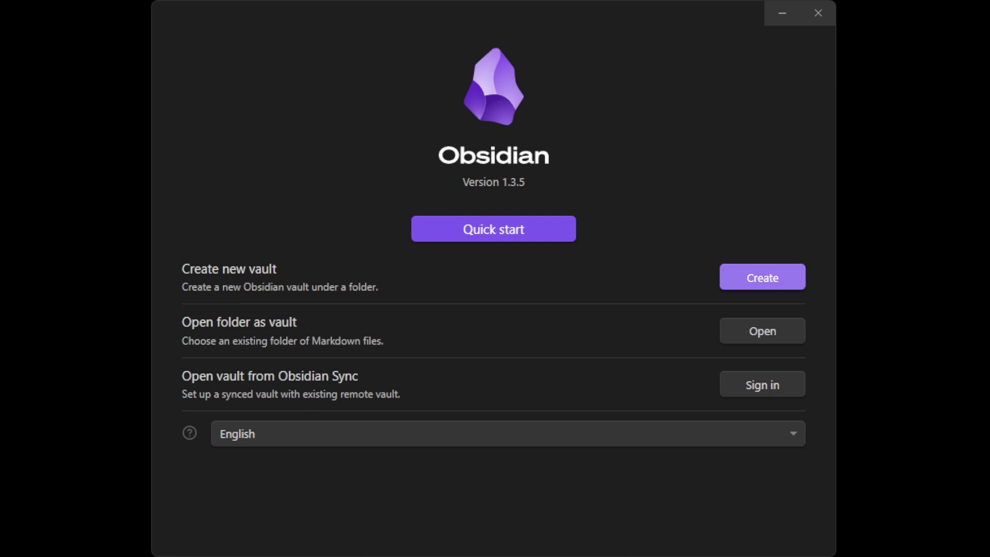
Step: Switch to Obsidian and create a new local vault named "Test vault 1"
left_click(762, 278)
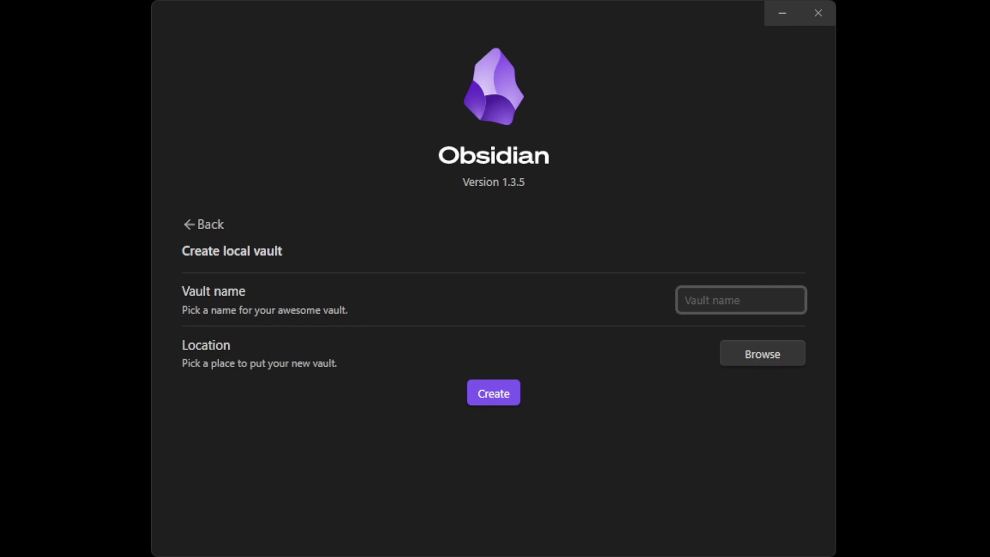
type("tes")
key("BackSpace")
key("BackSpace")
key("BackSpace")
type("Test vault 1")
left_click(494, 393)
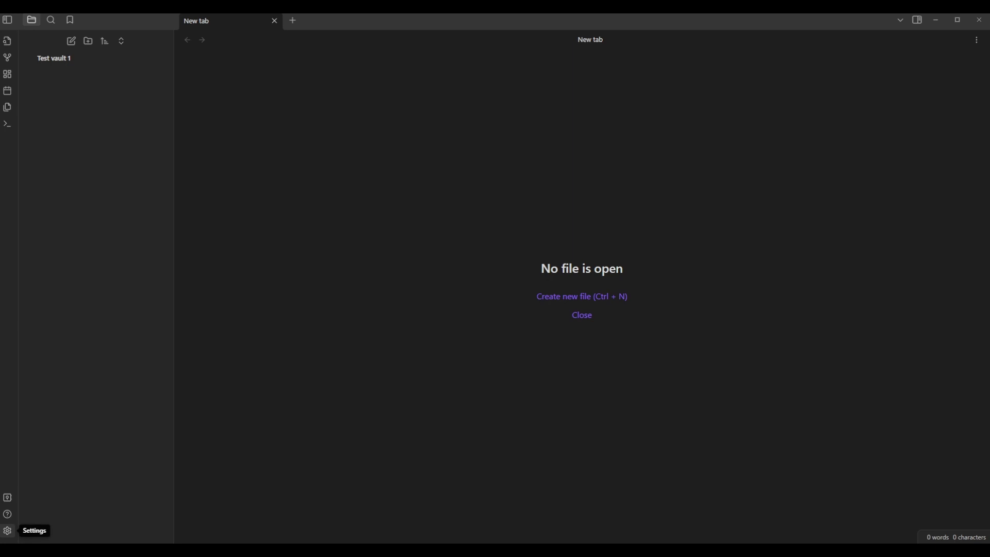
Step: Check the core plugins list in the settings for the Canvas plugin, then close the settings
left_click(7, 531)
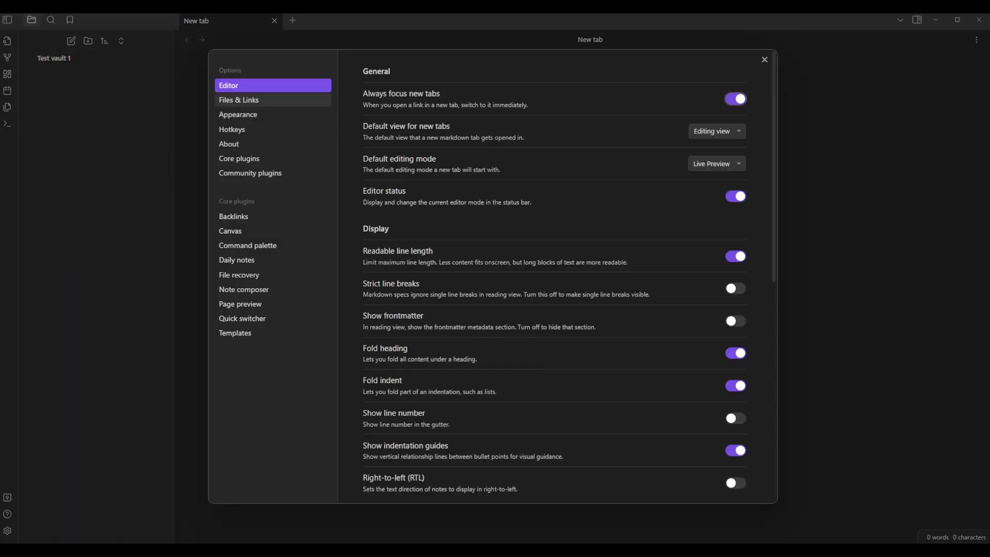
left_click(238, 158)
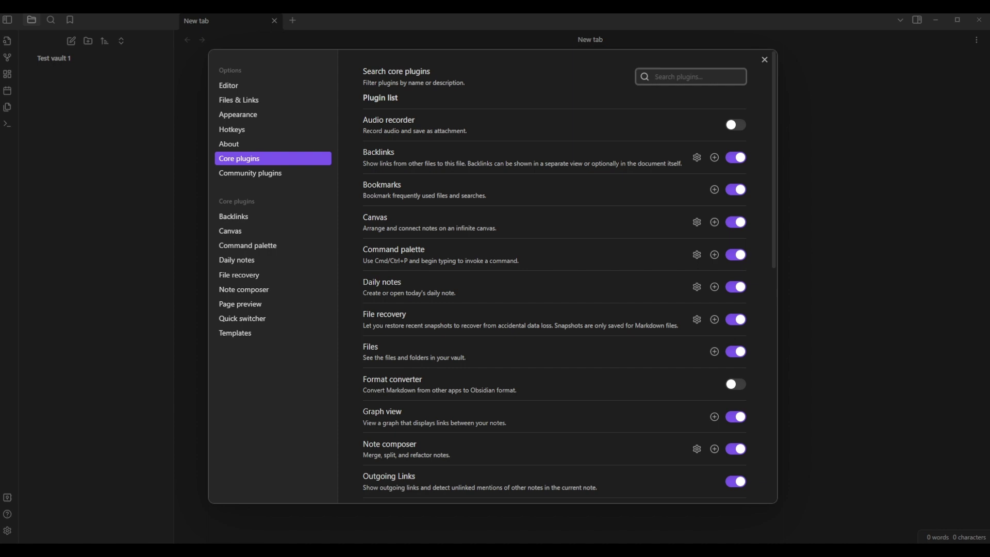
key("Escape")
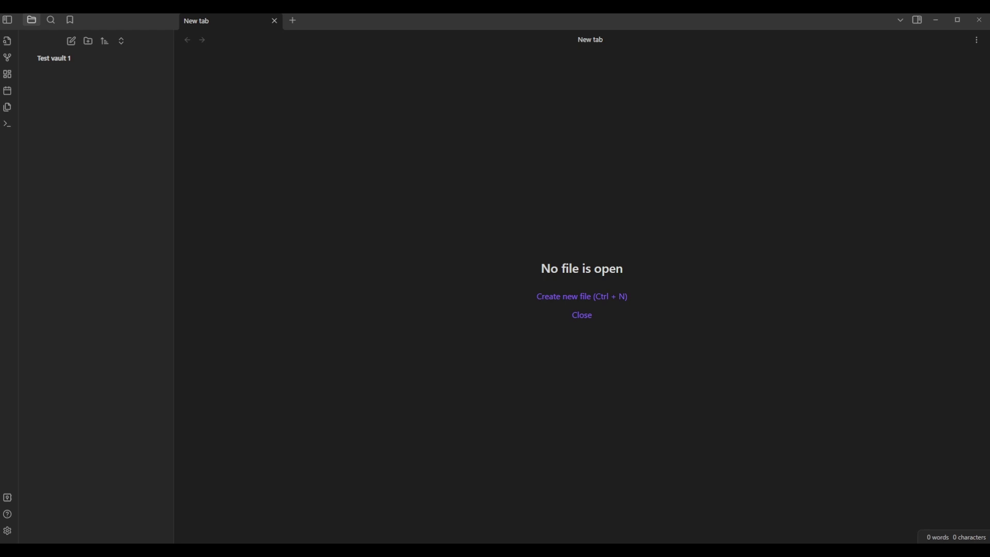
Step: Create a new canvas with the Create new canvas command and rename it "Canvas 101"
key("ctrl+p")
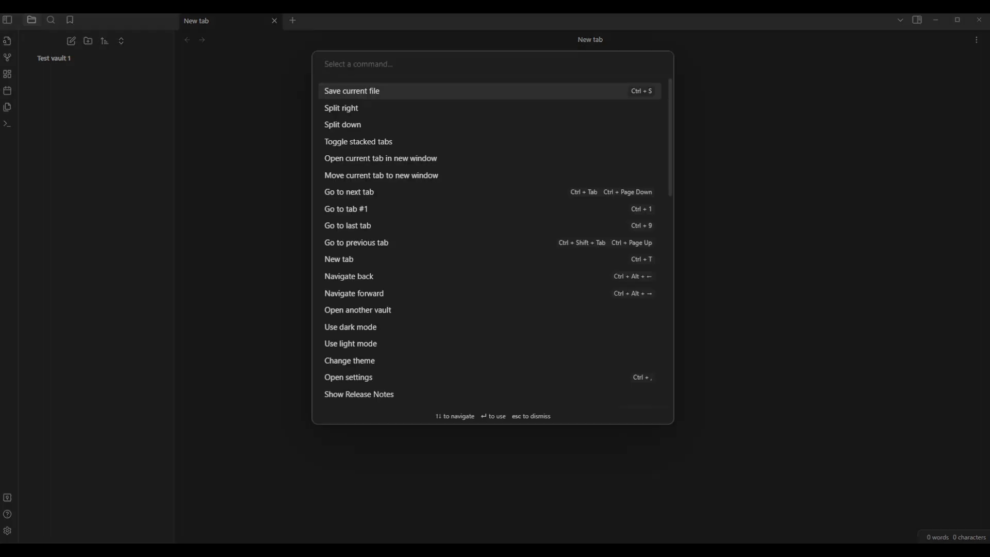
type("canvas")
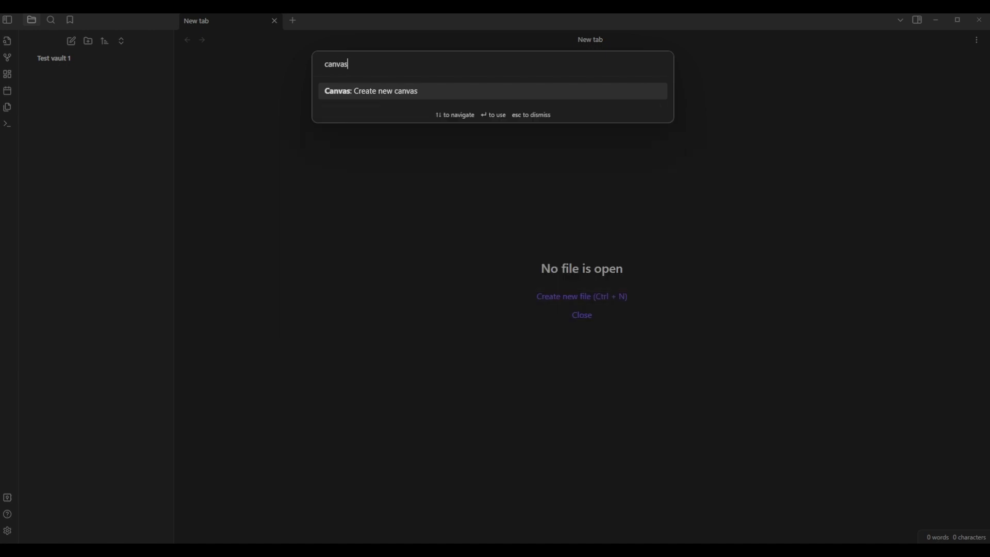
key("Return")
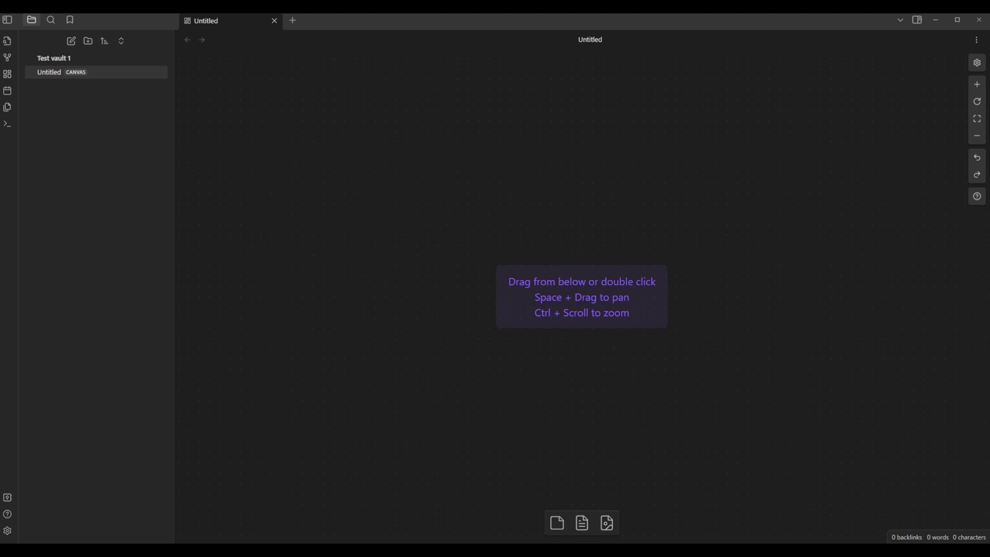
key("F2")
type("canvas 101")
key("Return")
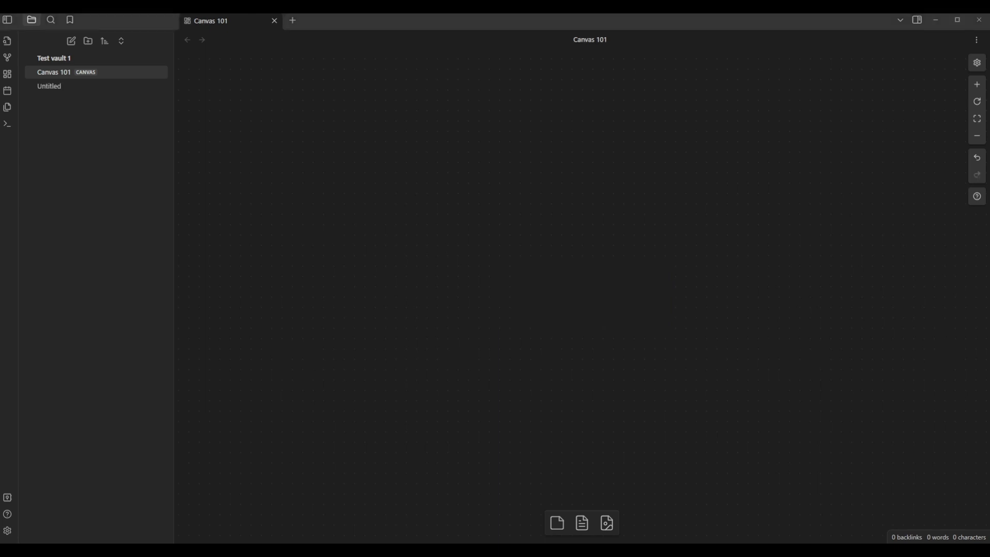
Step: Add Canvas 101.canvas from the vault as a card on the canvas and move the card to the left
right_click(416, 161)
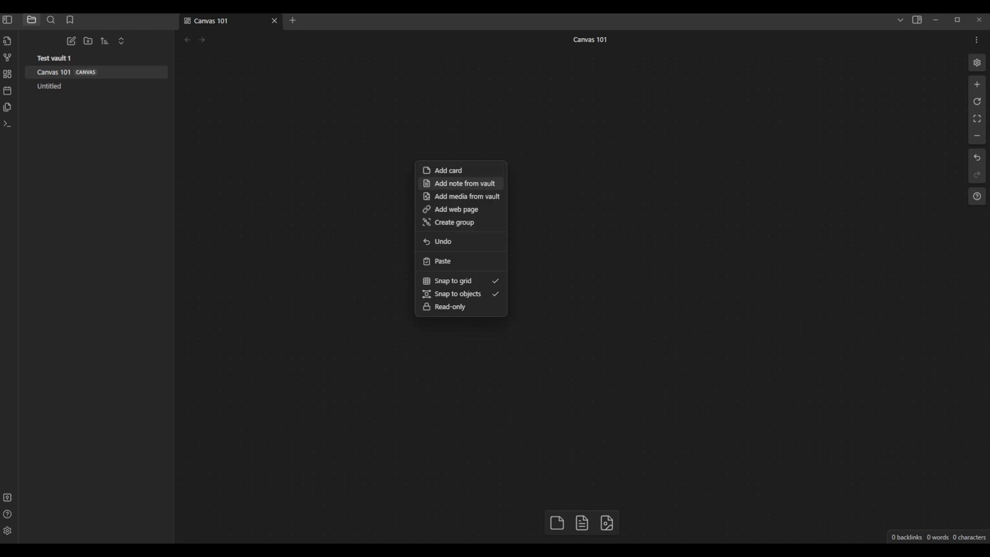
left_click(464, 184)
key("Down")
key("Up")
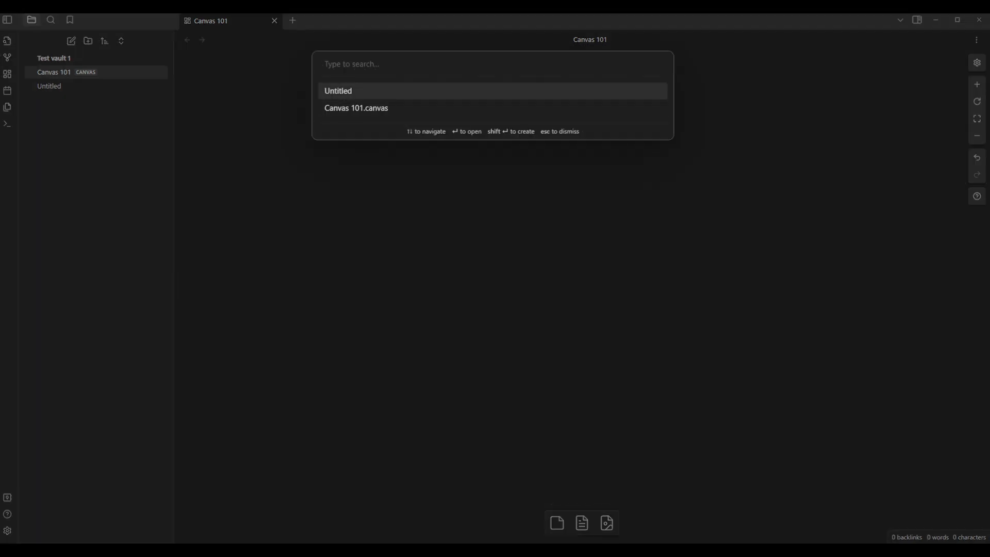
key("Down")
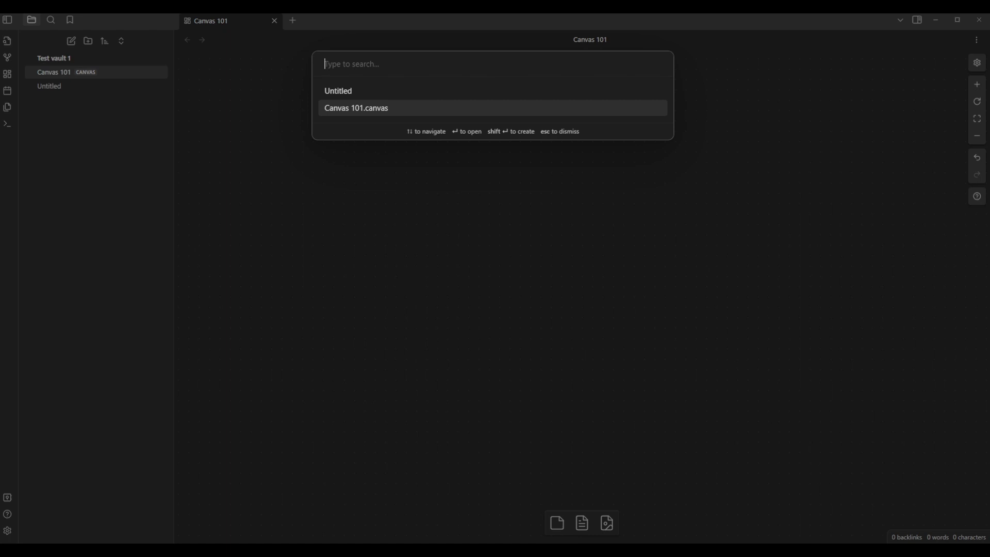
key("Return")
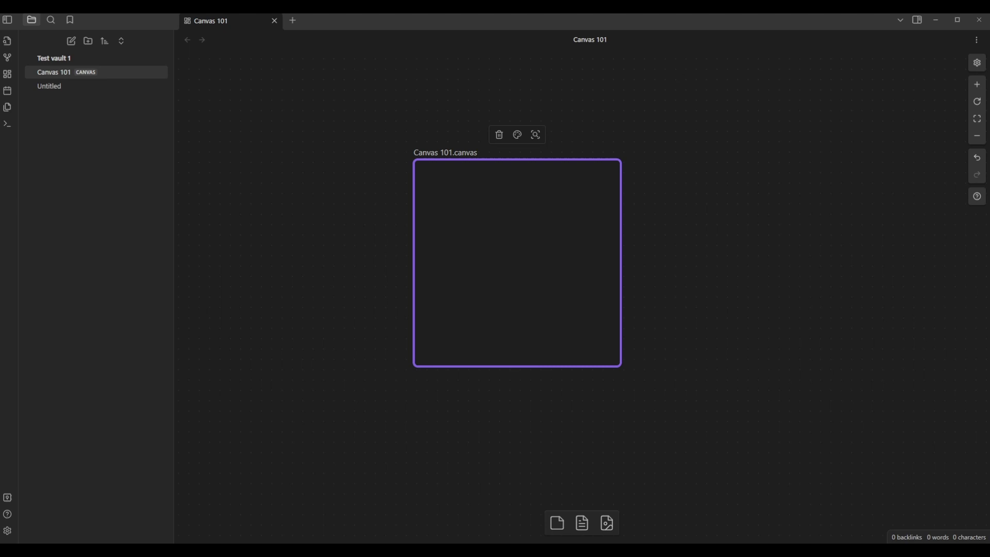
left_click_drag(517, 263, 344, 255)
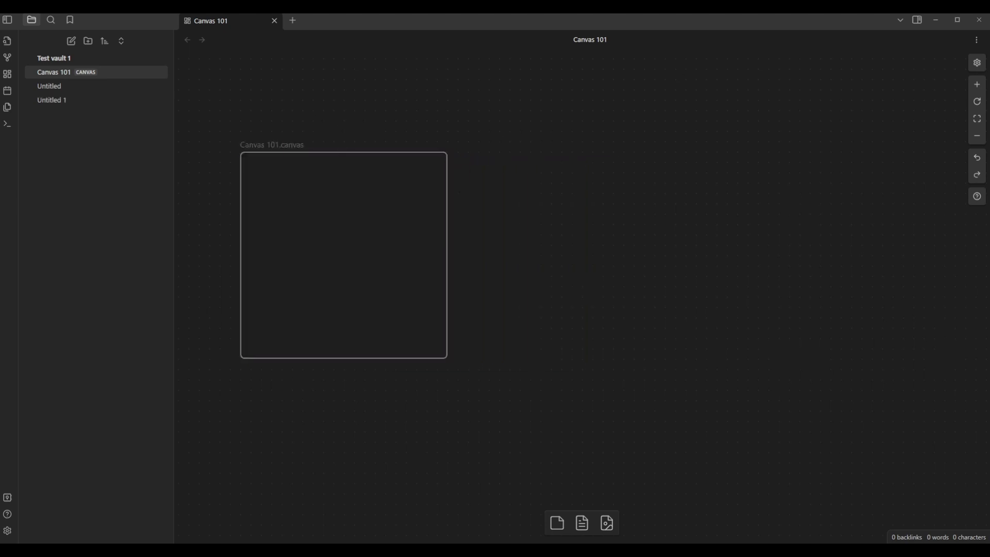
key("ctrl+shift+z")
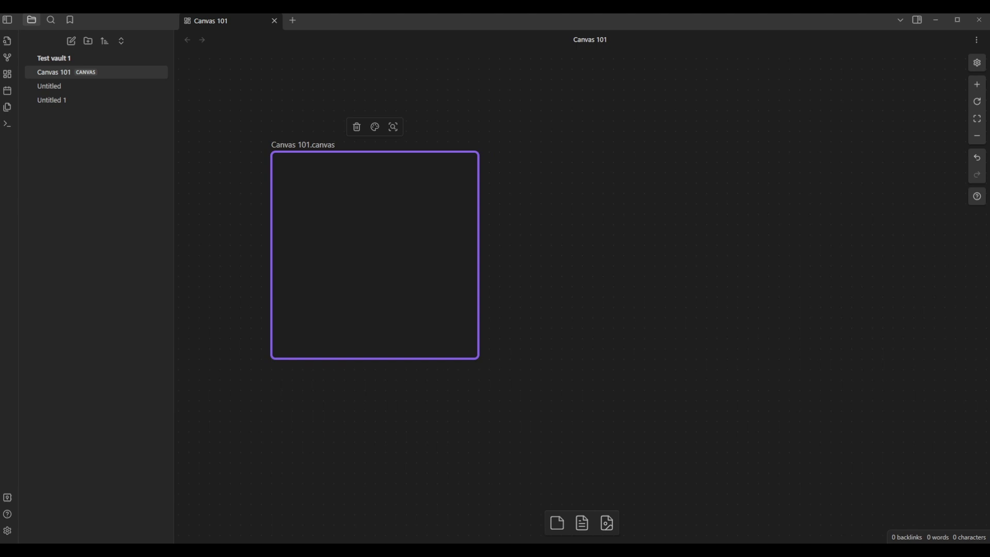
key("Escape")
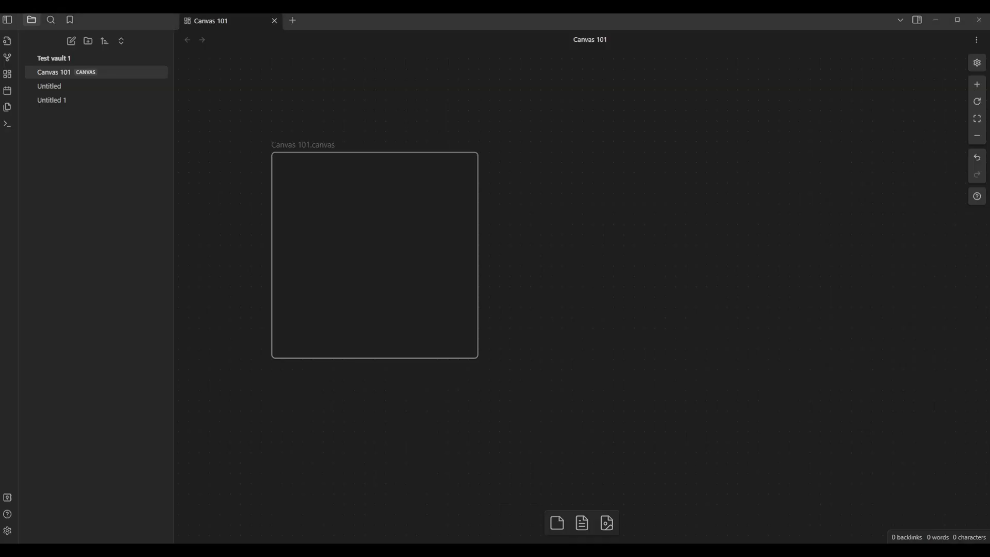
Step: Create and close a note titled "Books to read" listing Atomic habits, Rich dad poor dad, The kyballion and 48 laws of power on separate lines
key("ctrl+p")
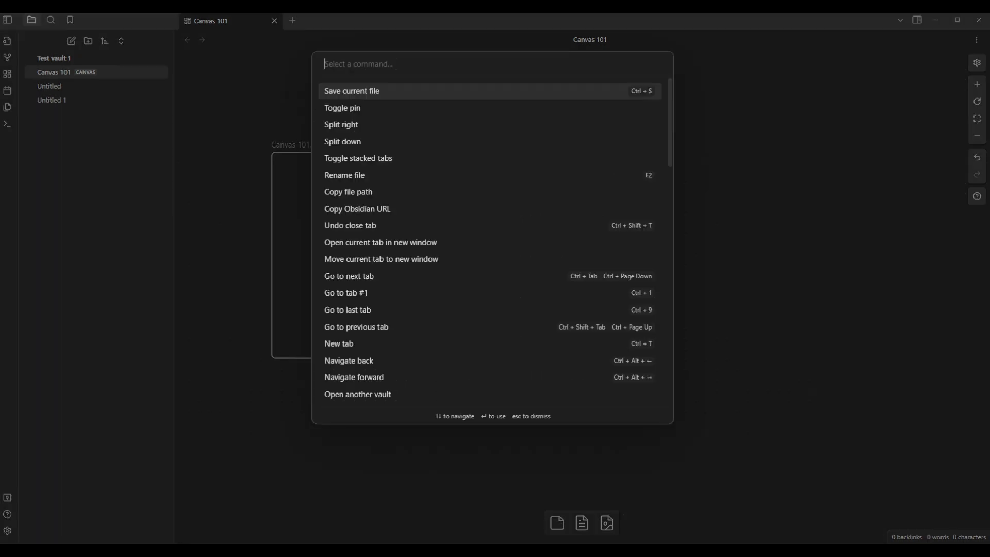
type("note")
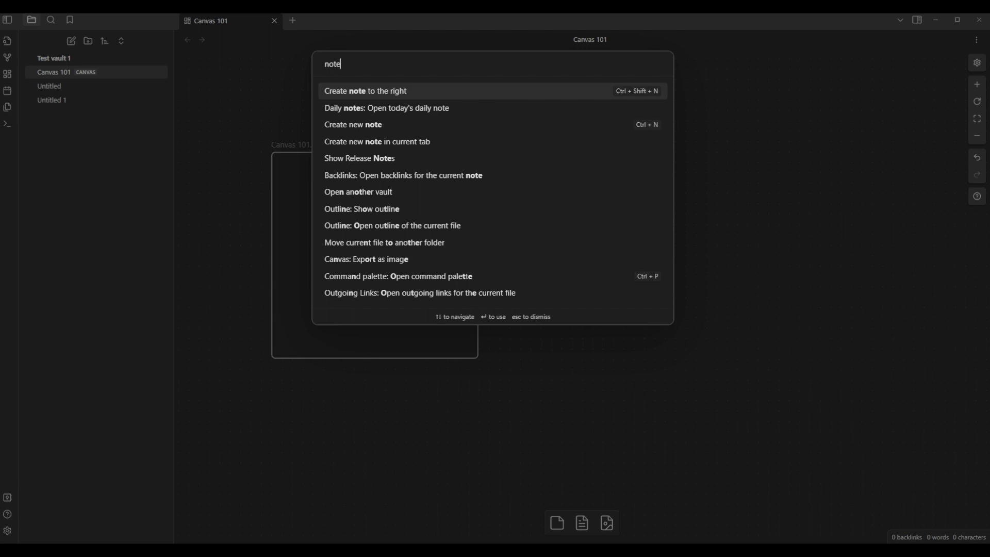
key("Down")
key("Down")
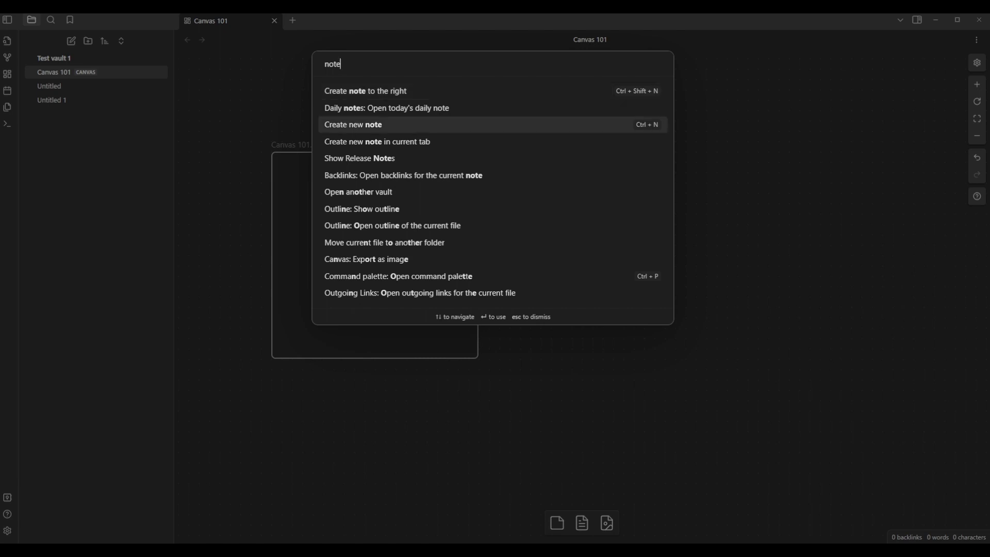
key("Return")
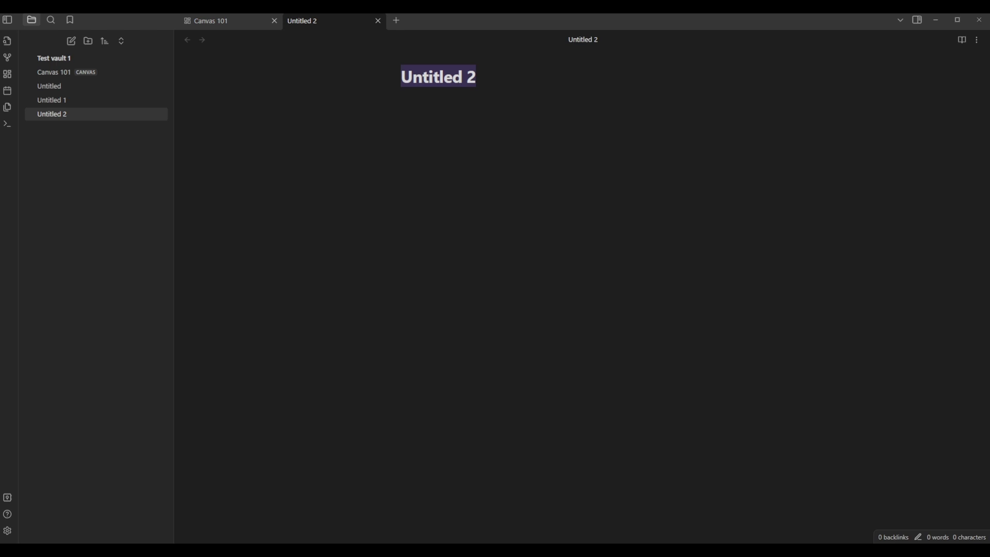
type("Books to read")
key("Return")
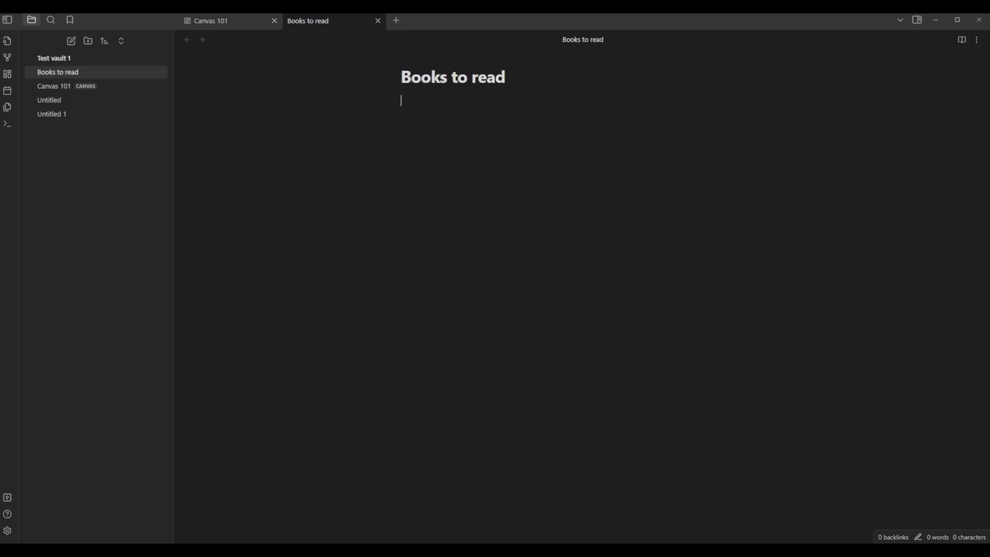
type("Atomic habits Rich dad poor dad The kyballion 48 laws of power")
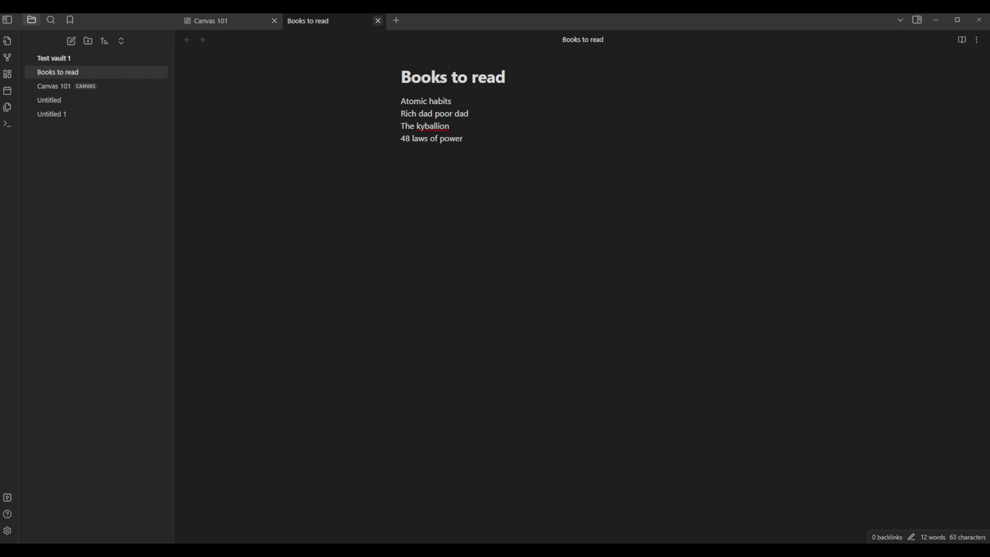
left_click(378, 21)
Step: Add the "Books to read" note from the vault to the empty area beside the existing canvas card
right_click(566, 194)
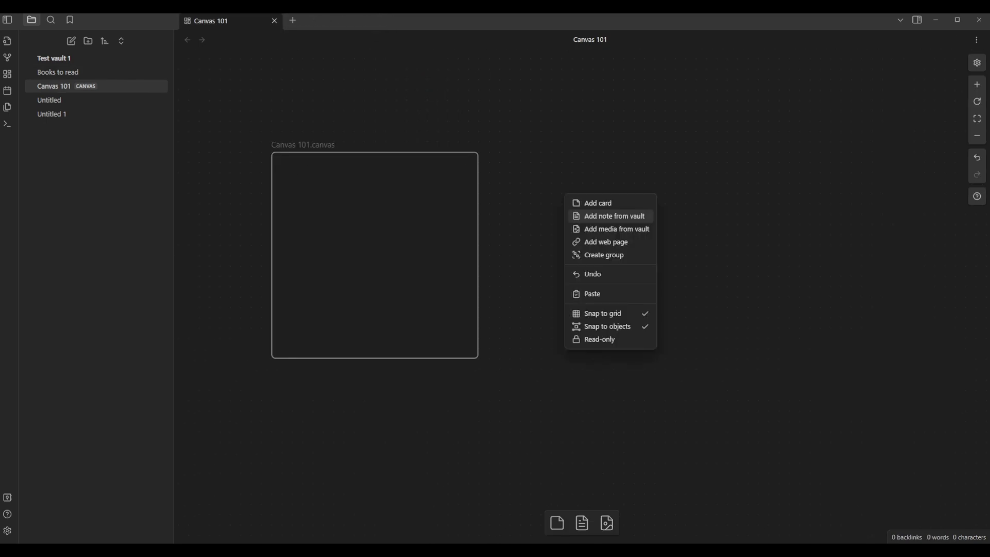
left_click(613, 216)
key("Down")
key("Up")
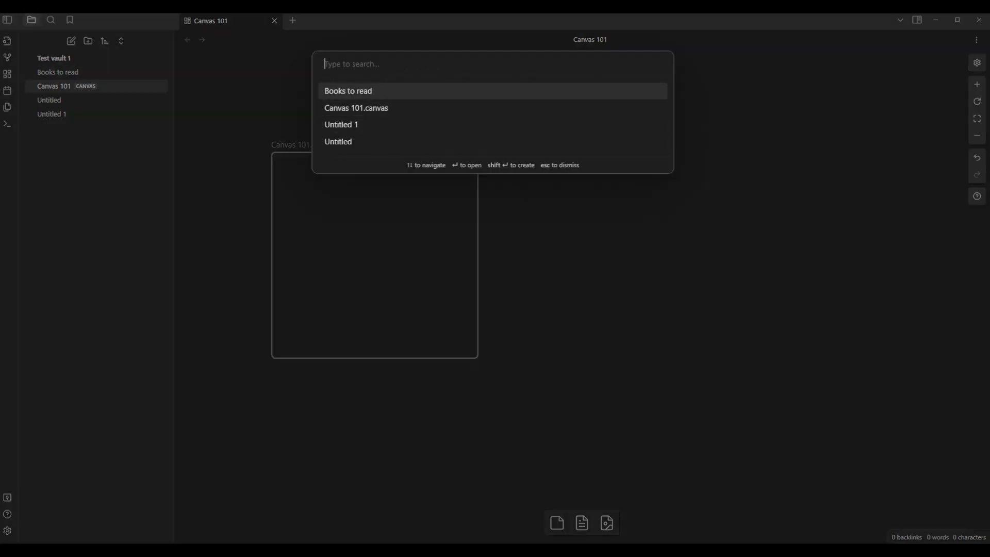
key("Return")
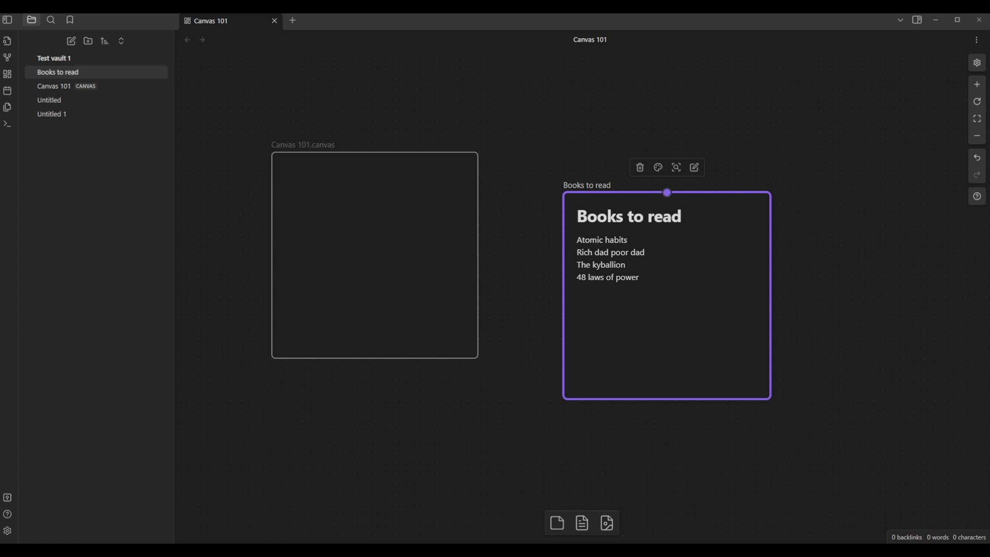
Step: Move the "Books to read" card to the canvas's upper-left area and delete the embedded Canvas 101.canvas card
left_click_drag(666, 192, 364, 121)
left_click(375, 152)
key("Delete")
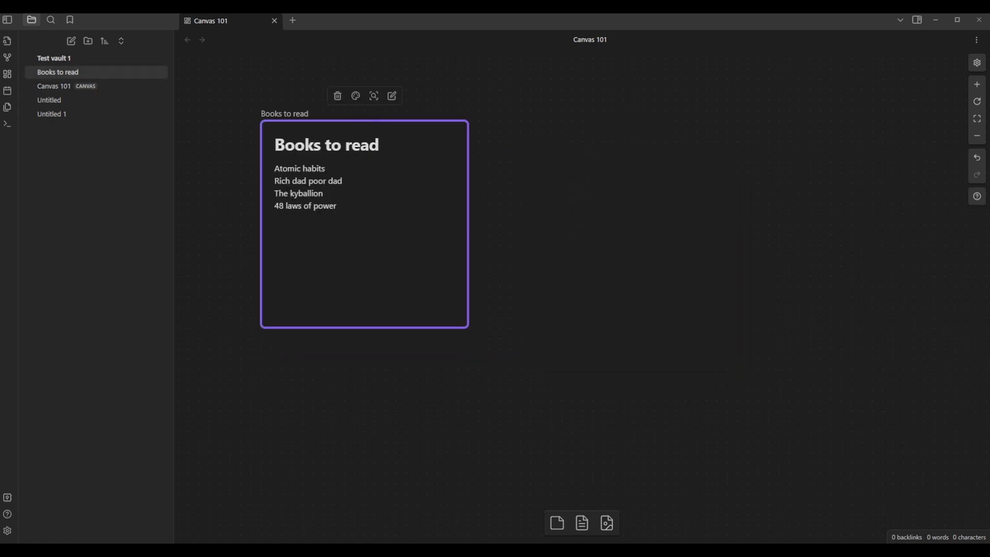
key("Escape")
left_click(365, 224)
key("Escape")
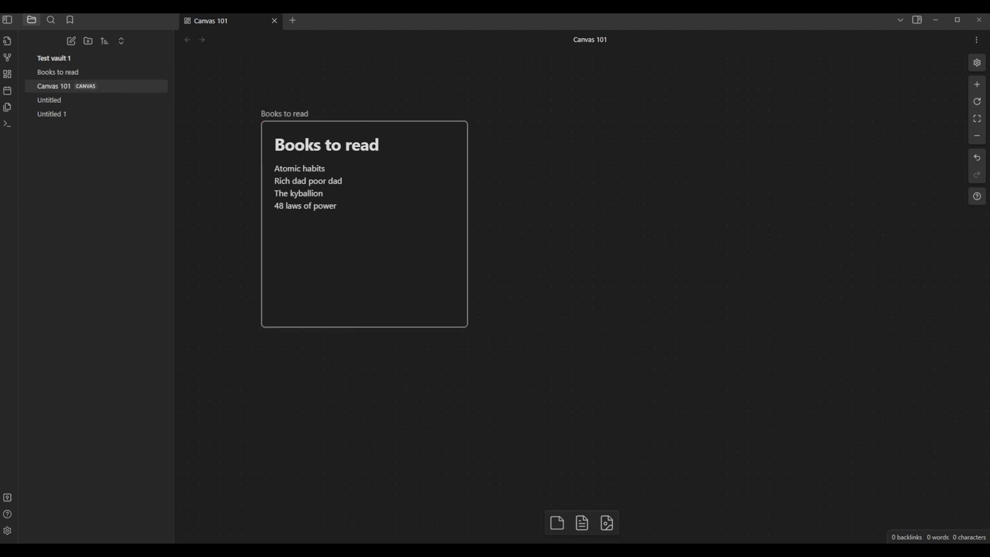
Step: Set the color of the "Books to read" card to cyan
left_click(364, 224)
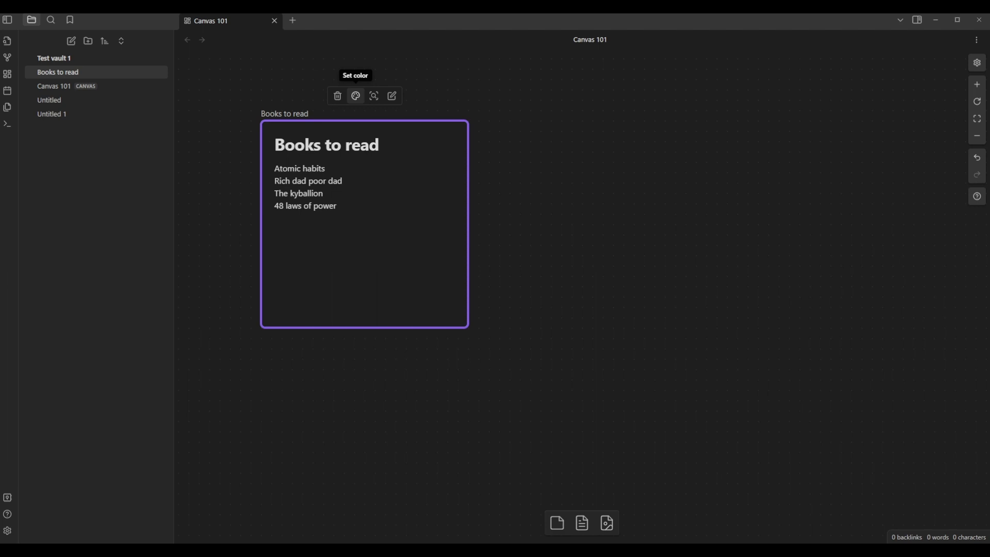
left_click(356, 95)
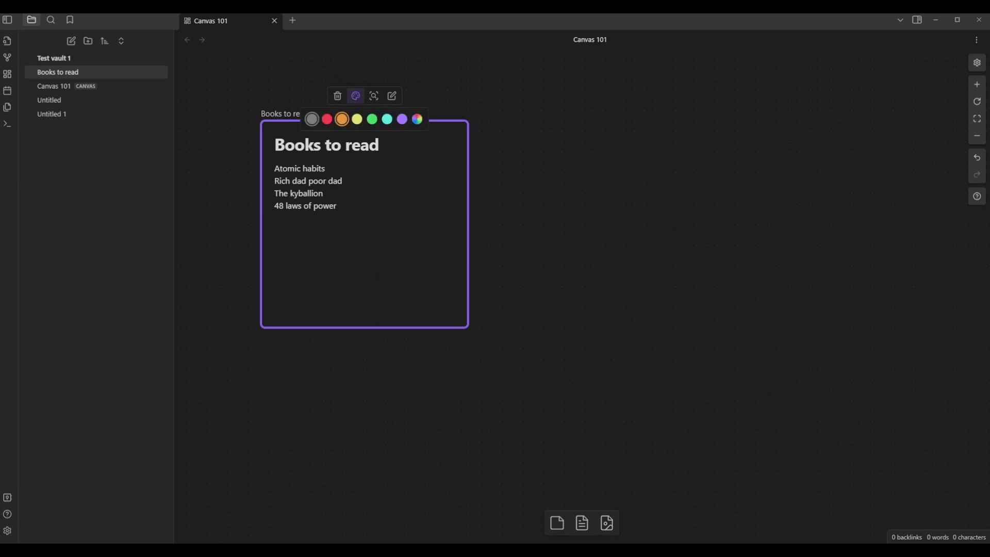
left_click(387, 119)
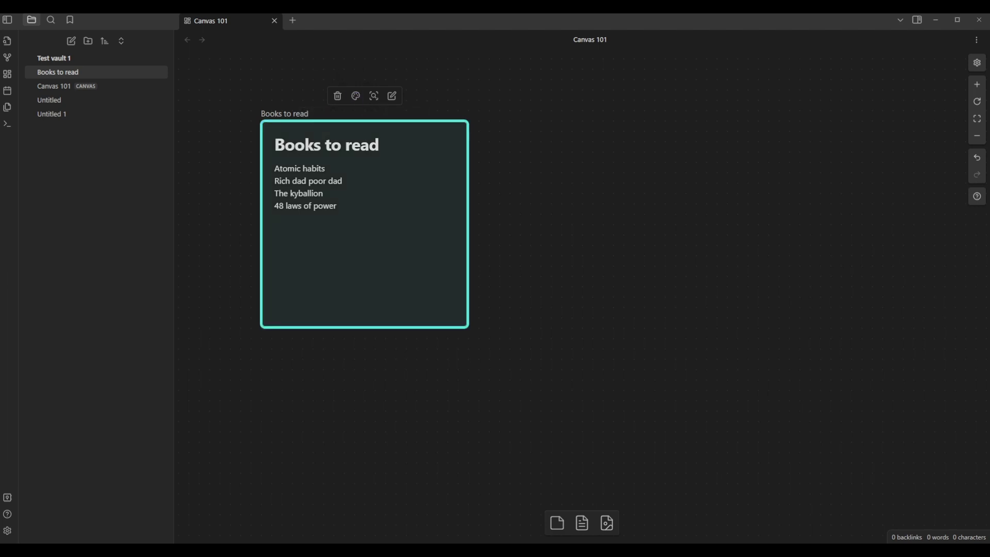
Step: Examine the "Books to read" card and its surrounding canvas at several zoom levels and view positions
left_click_drag(387, 124, 366, 103)
scroll(567, 331, "down", 3)
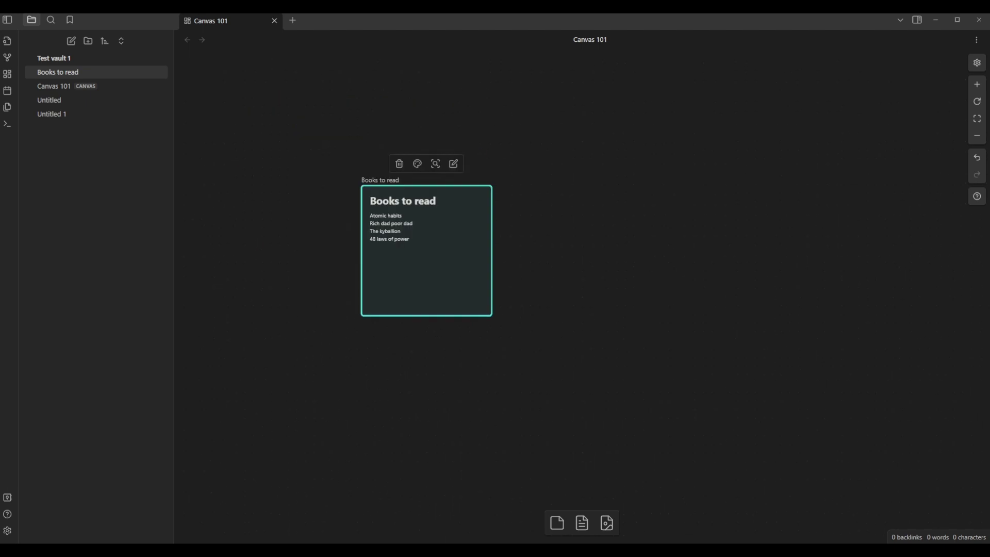
scroll(593, 247, "up", 1)
scroll(593, 304, "down", 1)
scroll(587, 250, "up", 2)
scroll(570, 299, "down", 1)
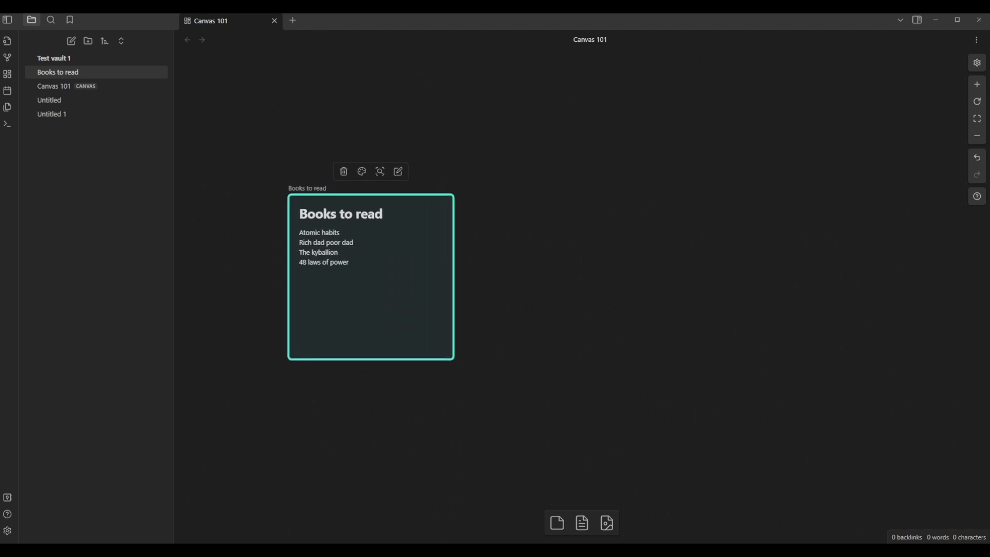
key("Escape")
left_click_drag(595, 301, 577, 253)
left_click(542, 302)
left_click_drag(541, 312, 522, 287)
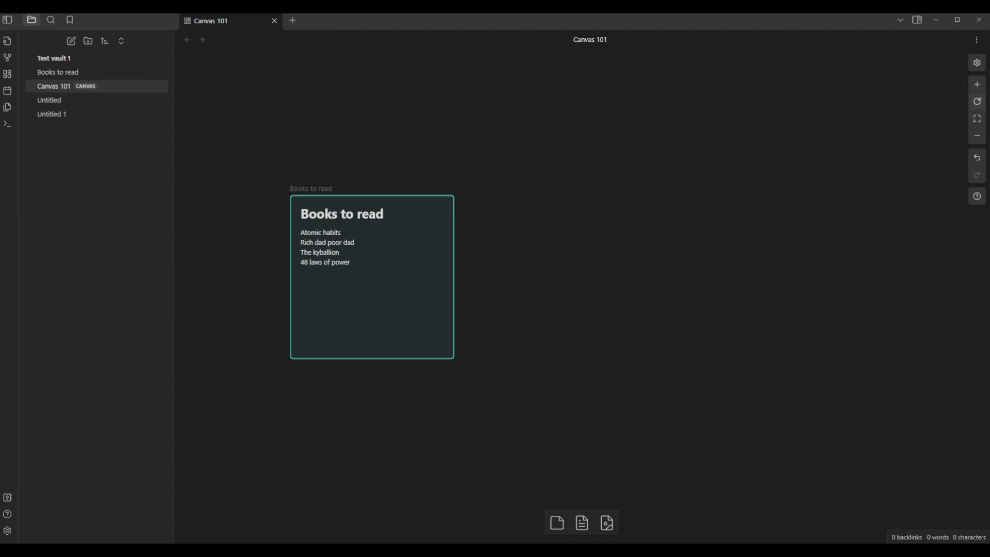
left_click(976, 135)
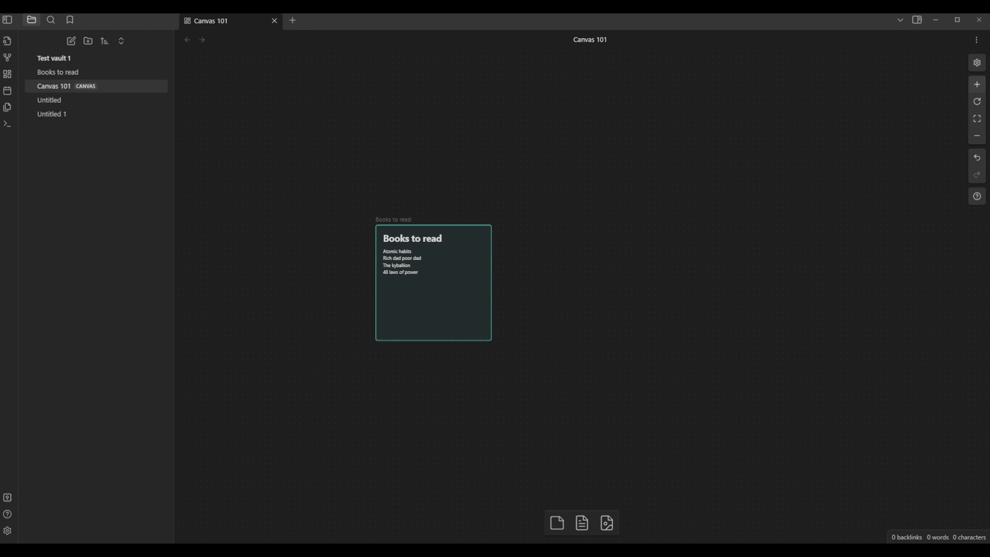
left_click(976, 84)
left_click(976, 135)
left_click(976, 84)
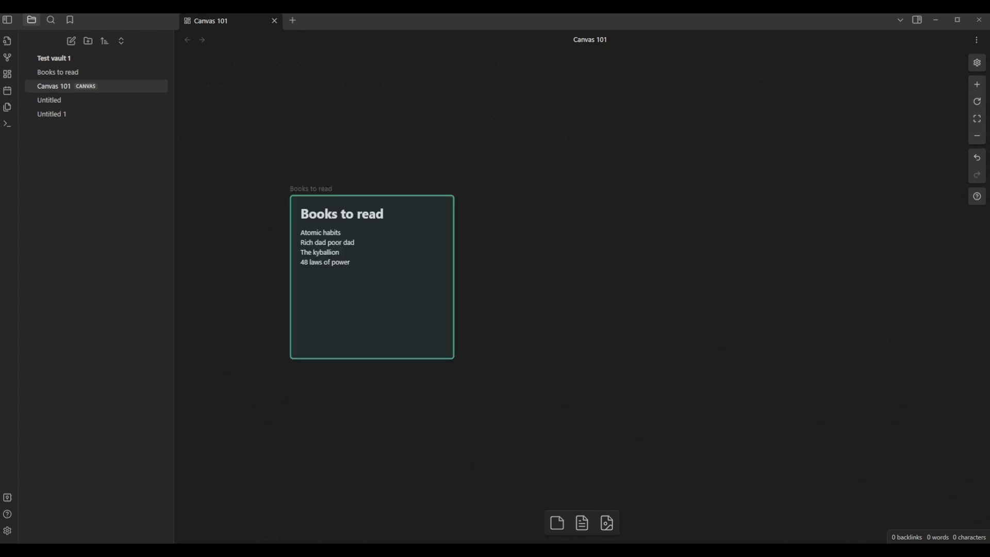
scroll(357, 255, "down", 1)
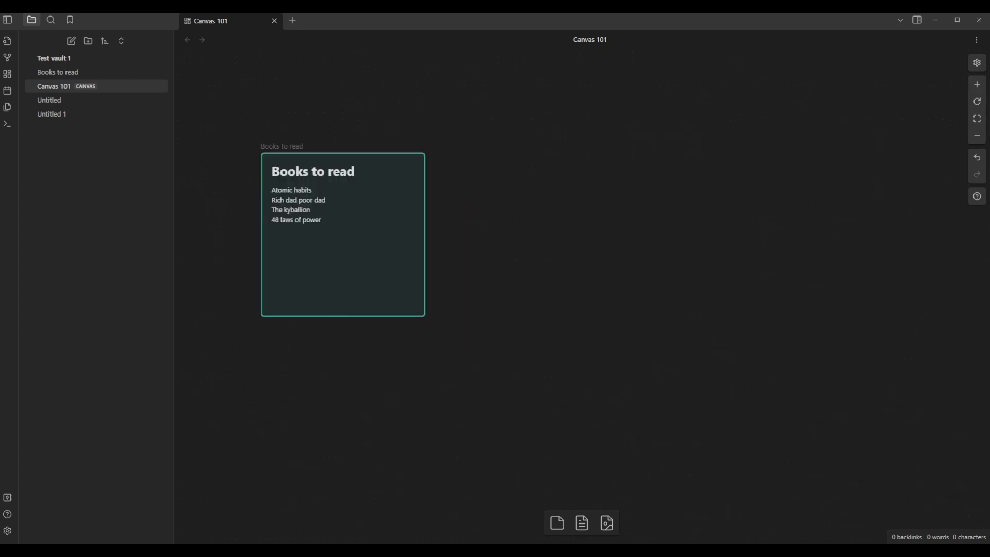
mouse_move(343, 234)
left_mouse_down()
mouse_move(363, 177)
mouse_move(273, 220)
mouse_move(331, 220)
left_mouse_up()
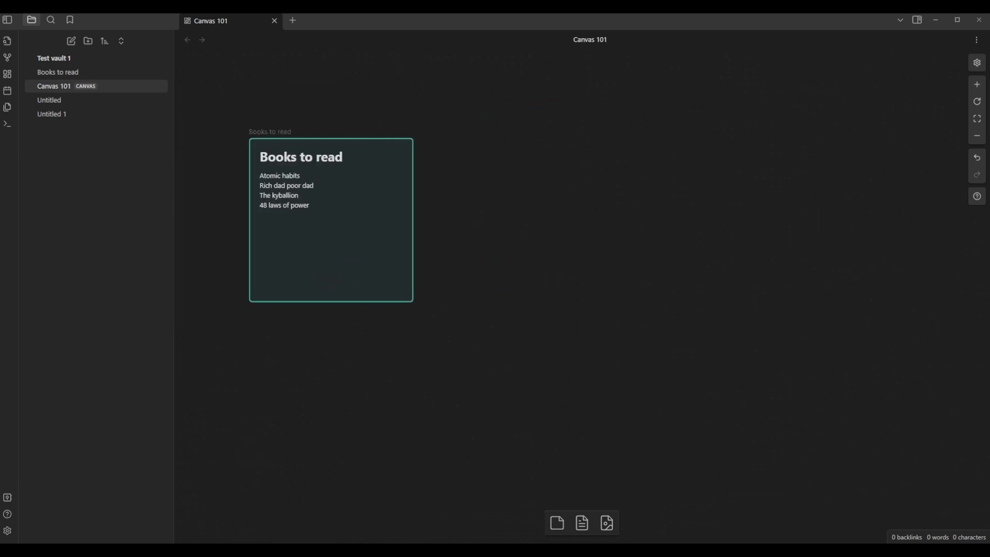
mouse_move(331, 220)
left_mouse_down()
mouse_move(356, 214)
mouse_move(272, 188)
mouse_move(334, 268)
mouse_move(321, 210)
left_mouse_up()
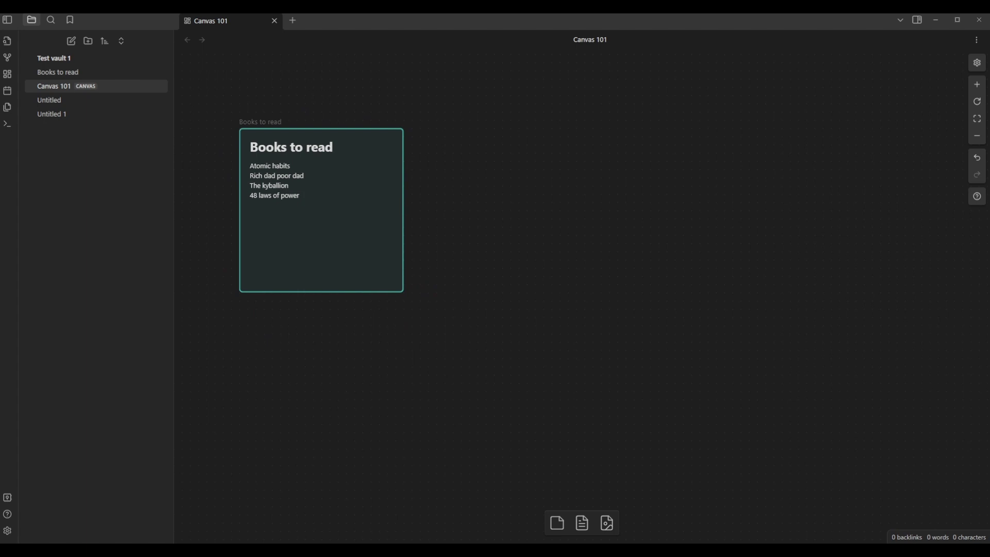
Step: Add the "Untitled 1" note from the vault and move its card beside the "Books to read" card, slightly higher
scroll(575, 295, "down", 2)
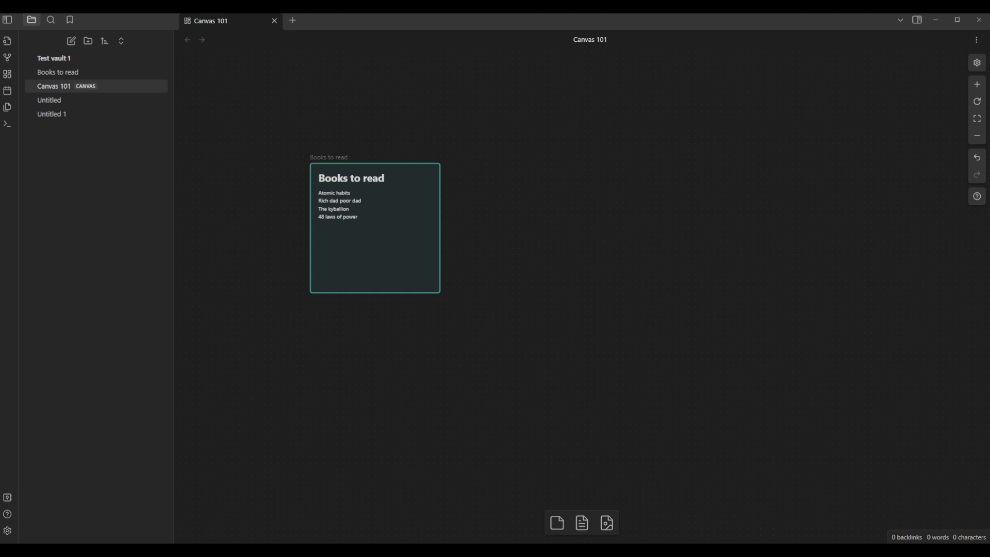
right_click(596, 269)
left_click(644, 292)
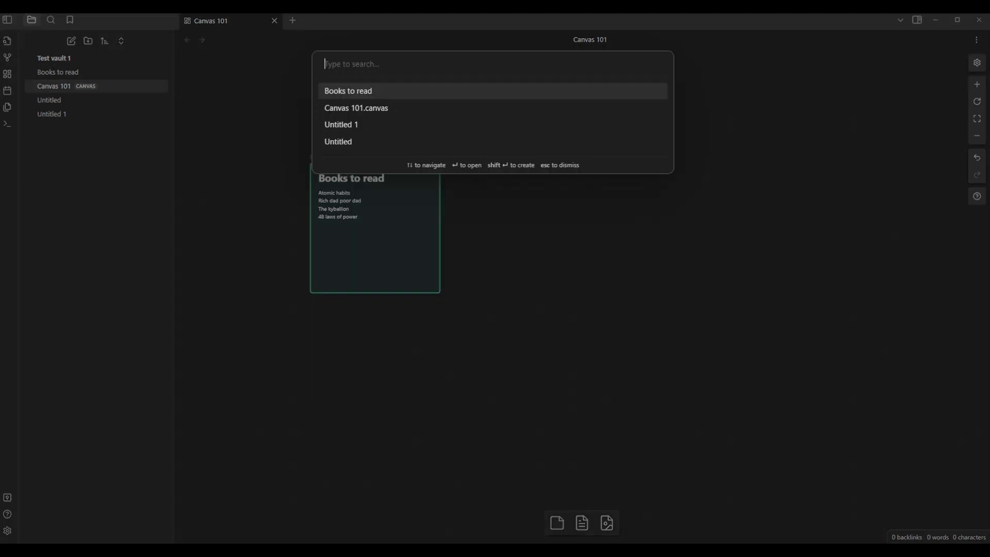
key("Down")
key("Down")
key("Return")
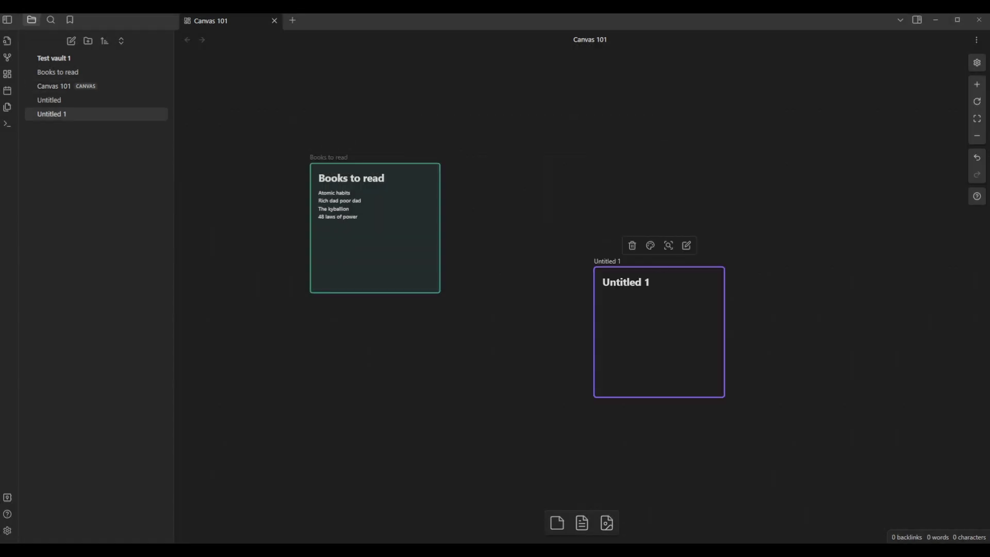
left_click_drag(659, 267, 623, 131)
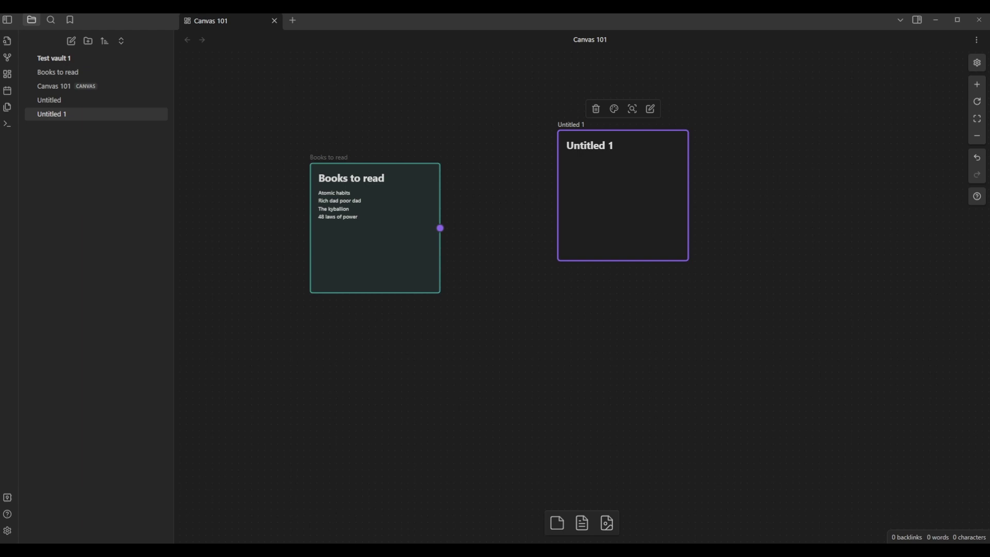
Step: Connect the "Books to read" card to the "Untitled 1" card with an arrow and label the connection "books 1 - 2"
left_click_drag(440, 228, 557, 195)
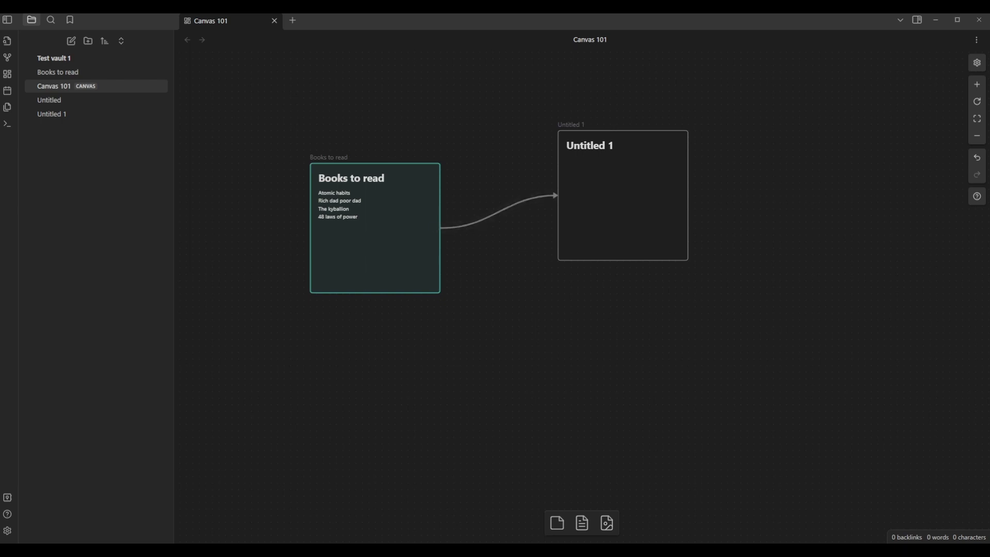
left_click_drag(498, 212, 444, 277)
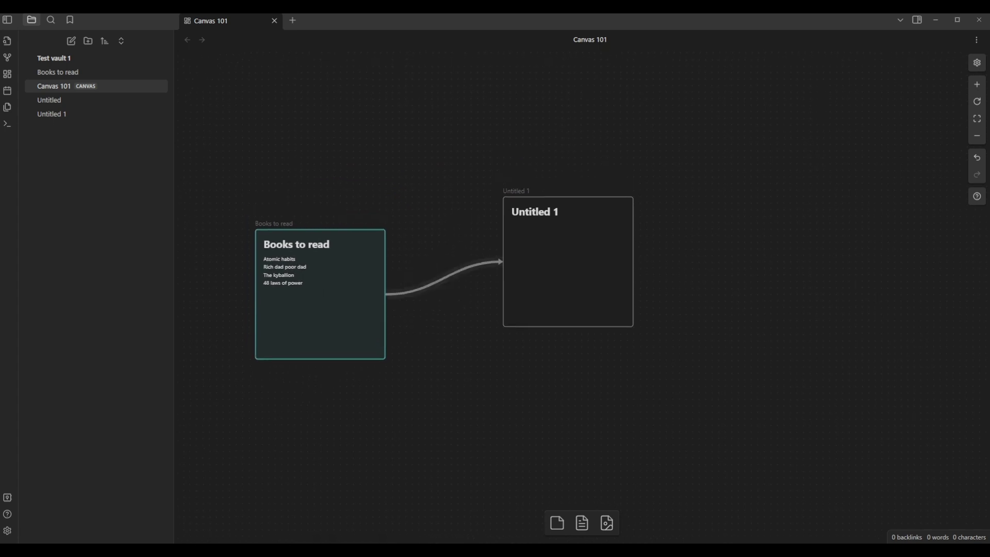
double_click(444, 278)
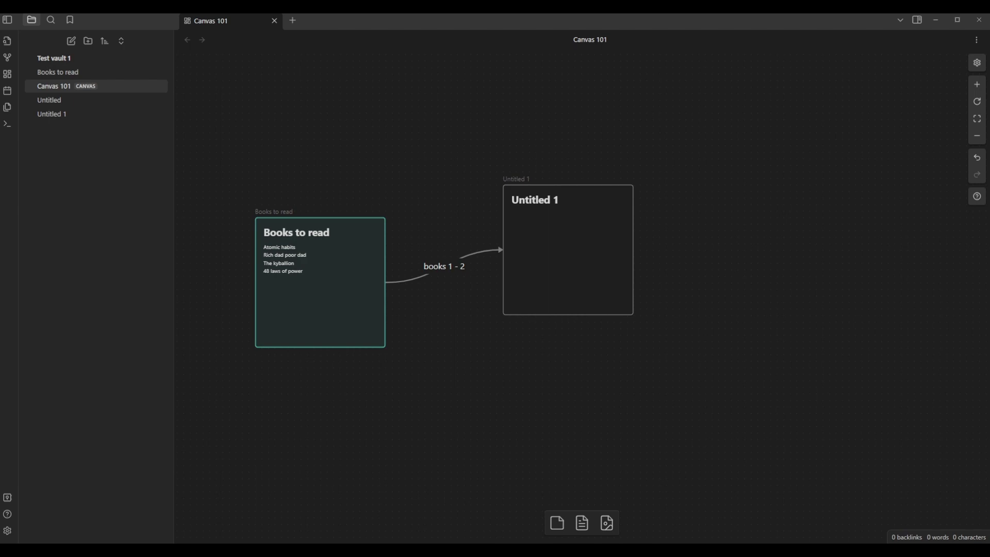
Step: Set the color of the "Untitled 1" card to green and deselect the card
left_click(567, 217)
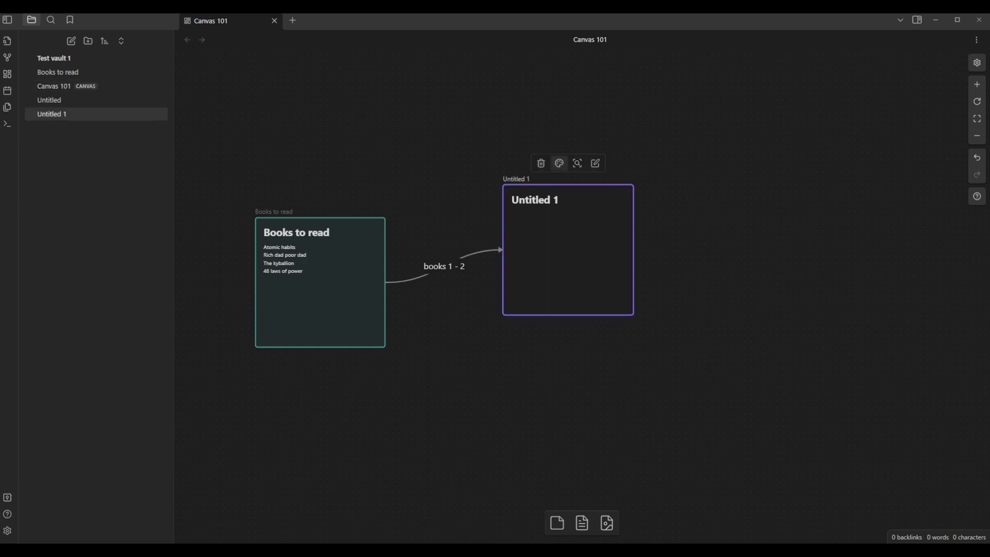
left_click(559, 163)
left_click(576, 186)
key("Escape")
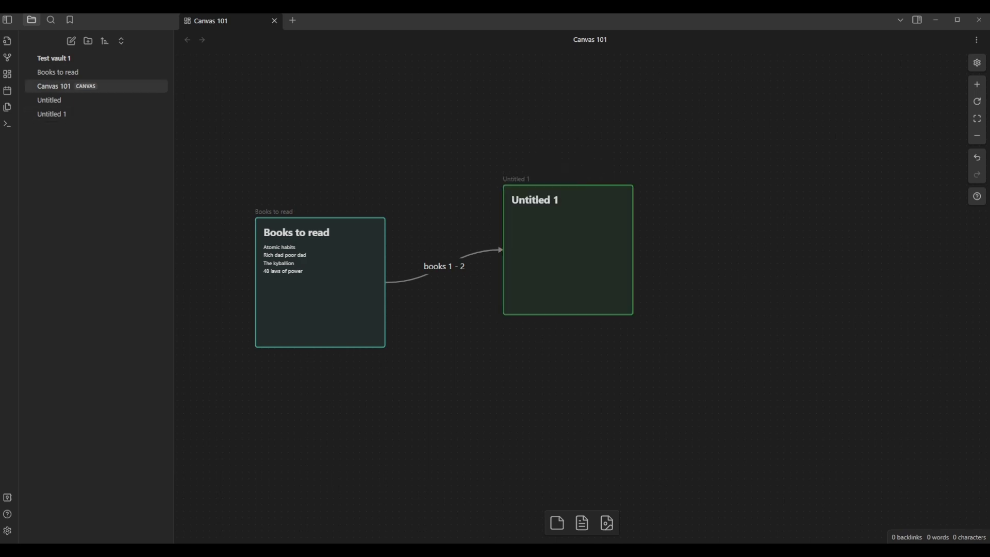
Step: Review the list of canvas shortcuts in the canvas help and close it
scroll(444, 263, "down", 1)
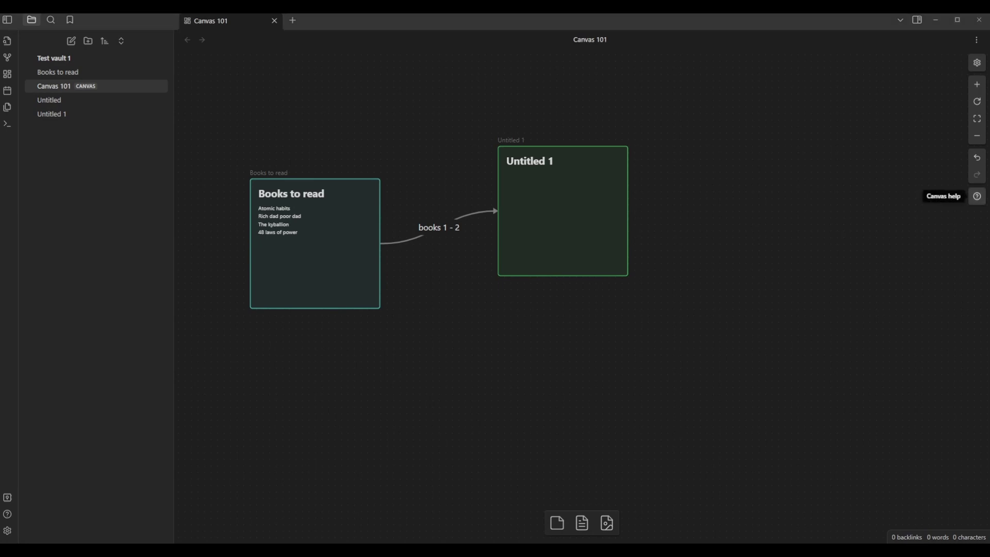
left_click(977, 196)
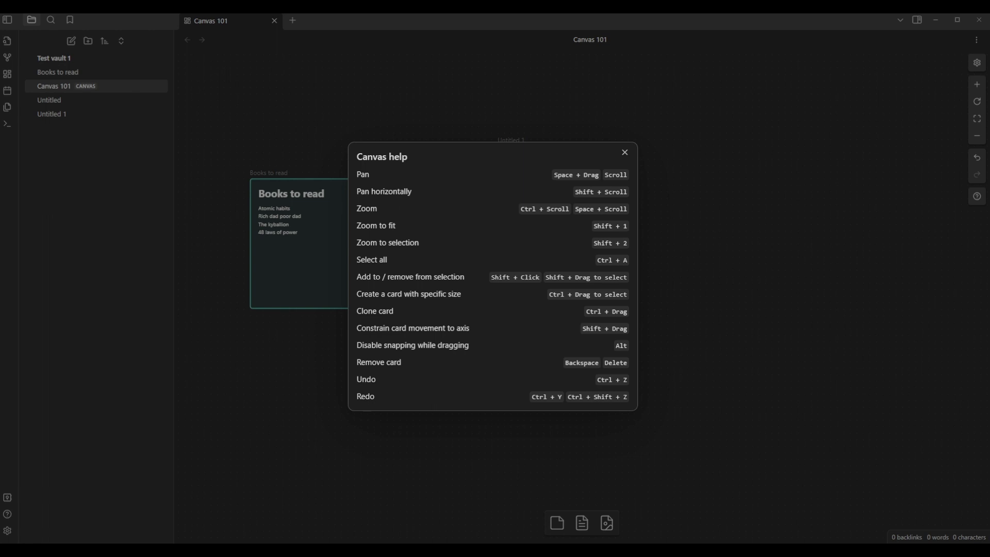
key("Escape")
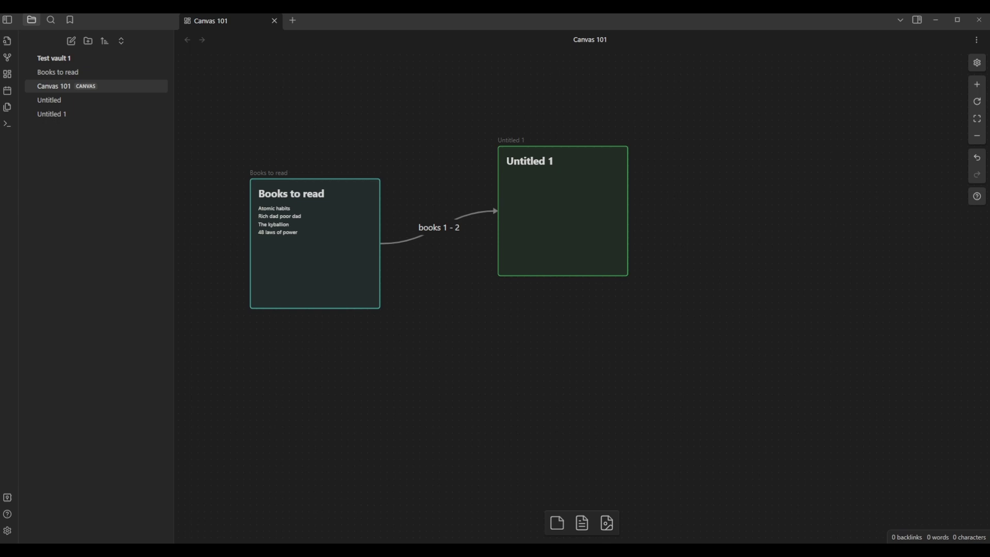
Step: Add one empty card directly below the "Untitled 1" card and another in the open area above the note cards
left_click(557, 521)
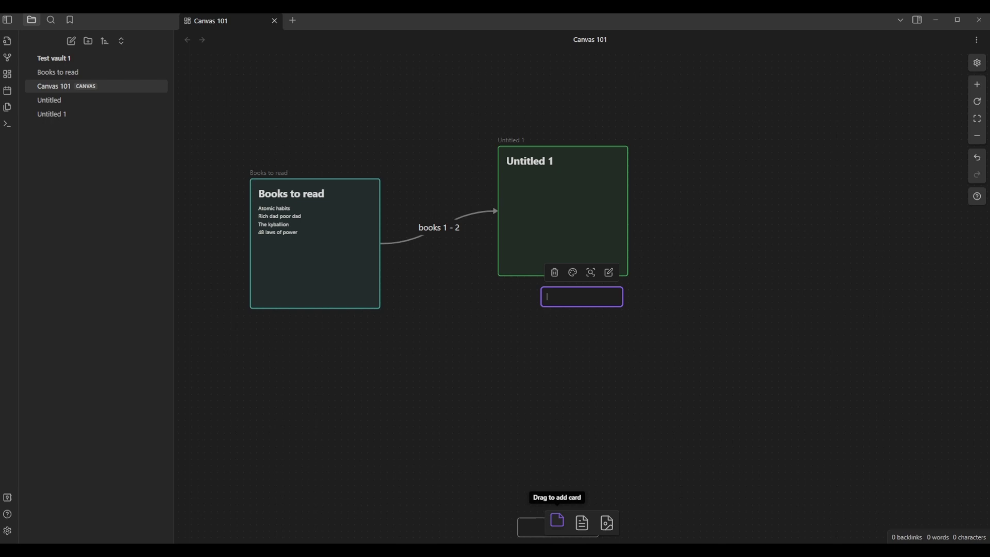
left_click(557, 522)
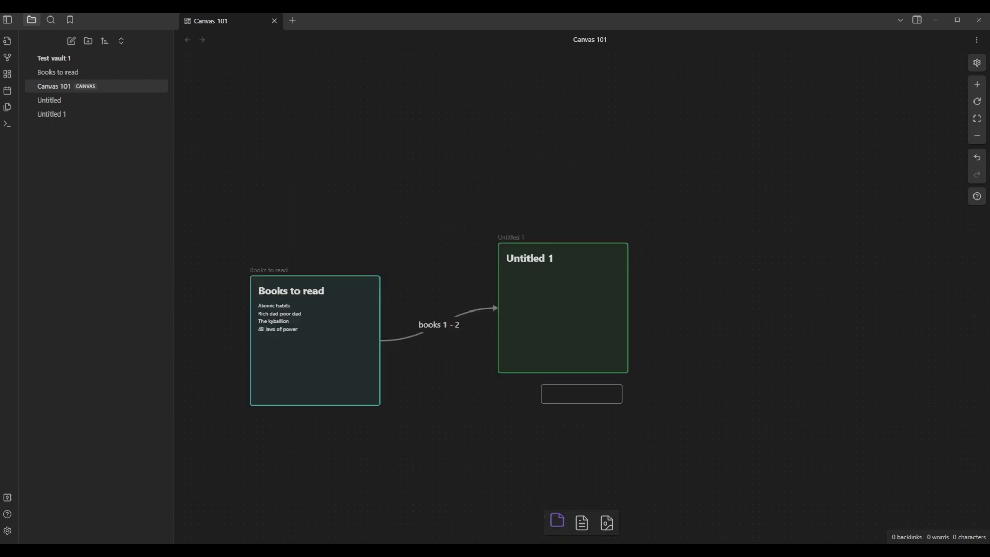
left_click_drag(556, 520, 340, 61)
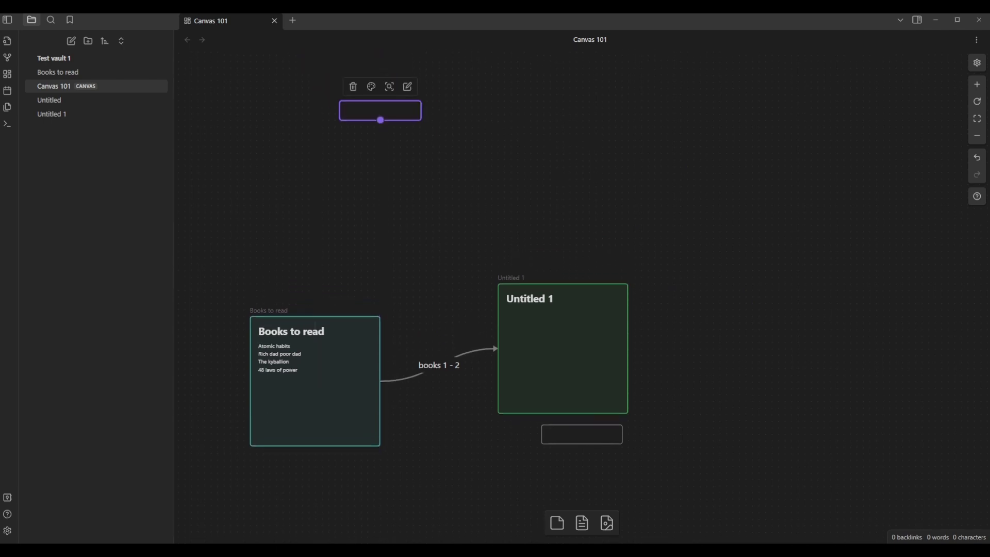
Step: Link the upper card to "Untitled 1" and to a new card, entering "Books to keep in mind" and "Bookstores nearby" as their texts
left_click_drag(380, 119, 363, 232)
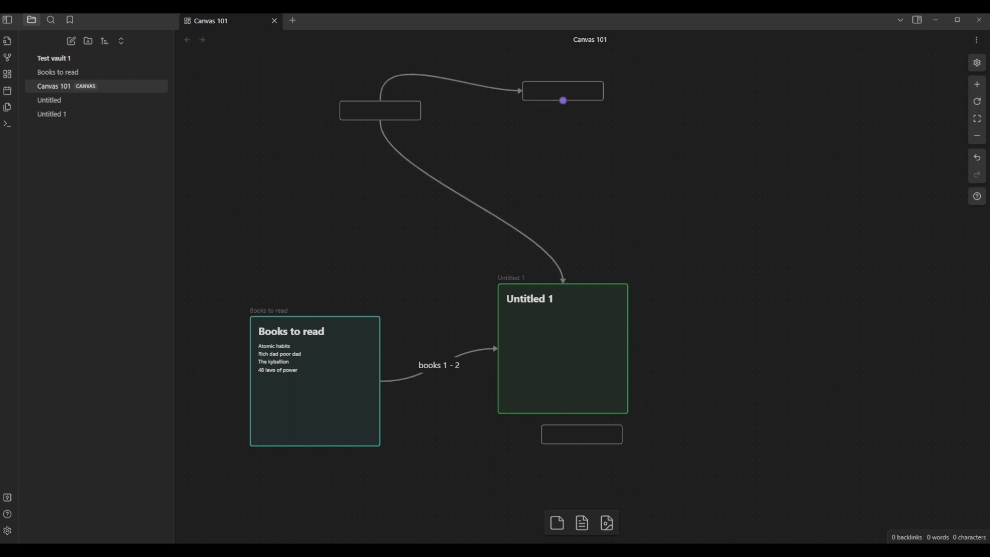
double_click(380, 110)
Step: View the "Books to read" note from the vault and return to Canvas 101
left_click(58, 72)
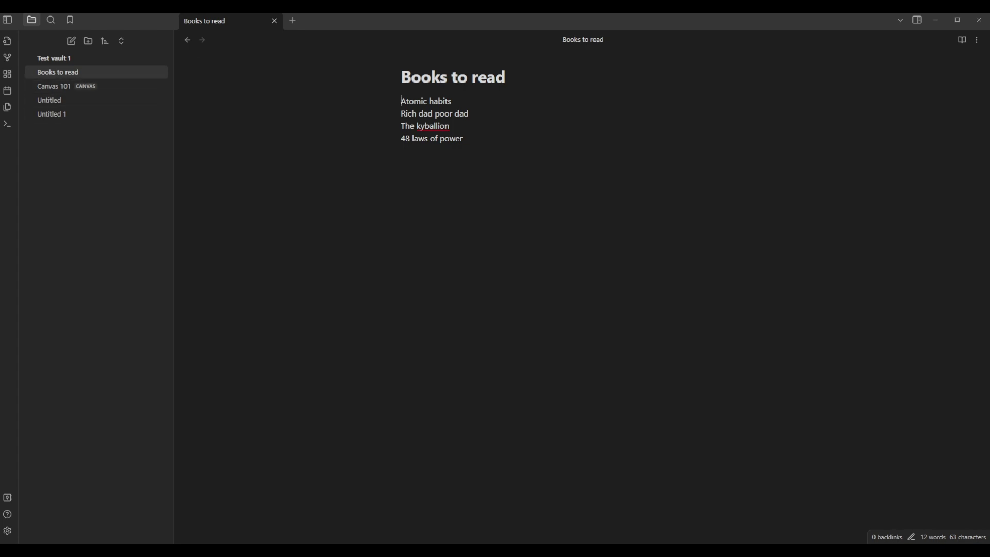
left_click(53, 86)
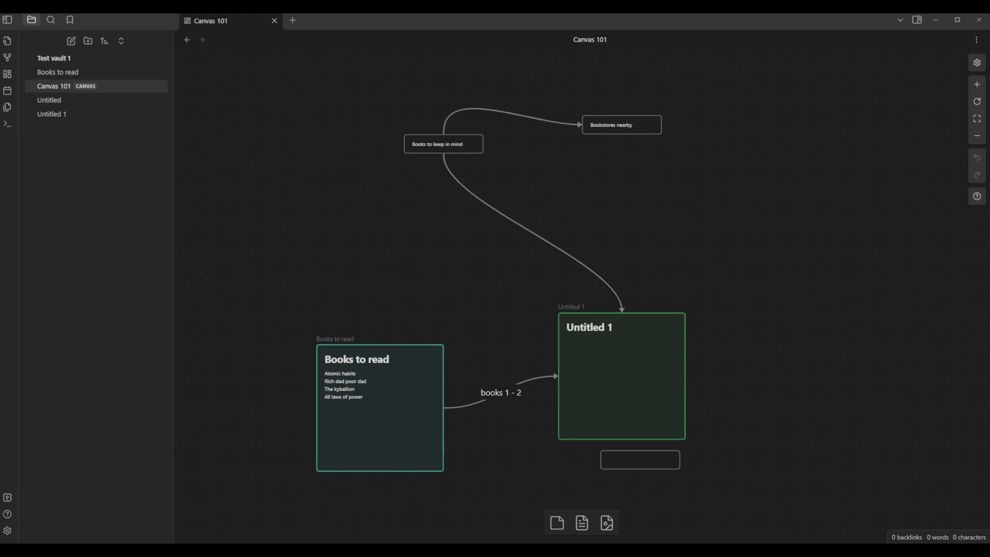
scroll(501, 289, "right", 2)
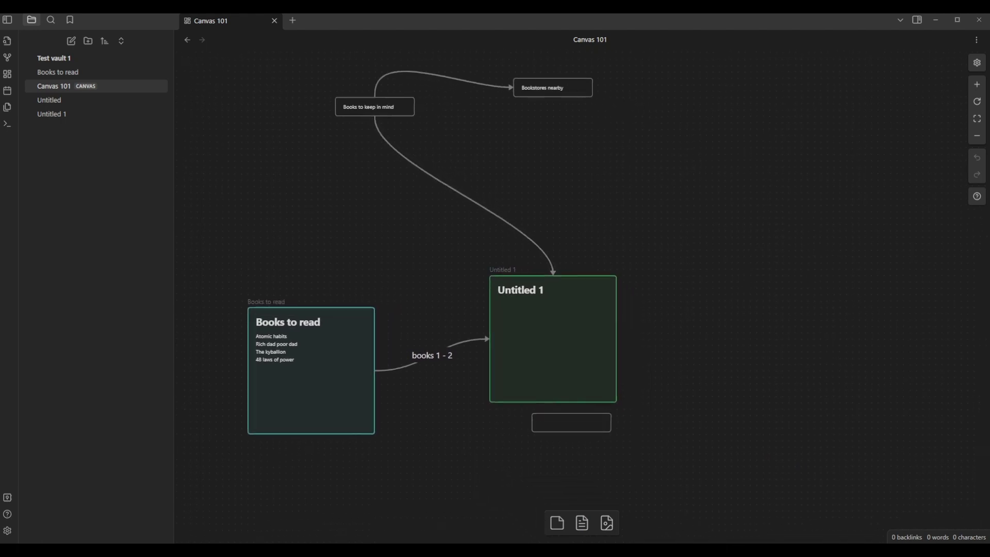
Step: Paste the copied book-list image onto the canvas and move it to the right of the "Bookstores nearby" card
right_click(639, 199)
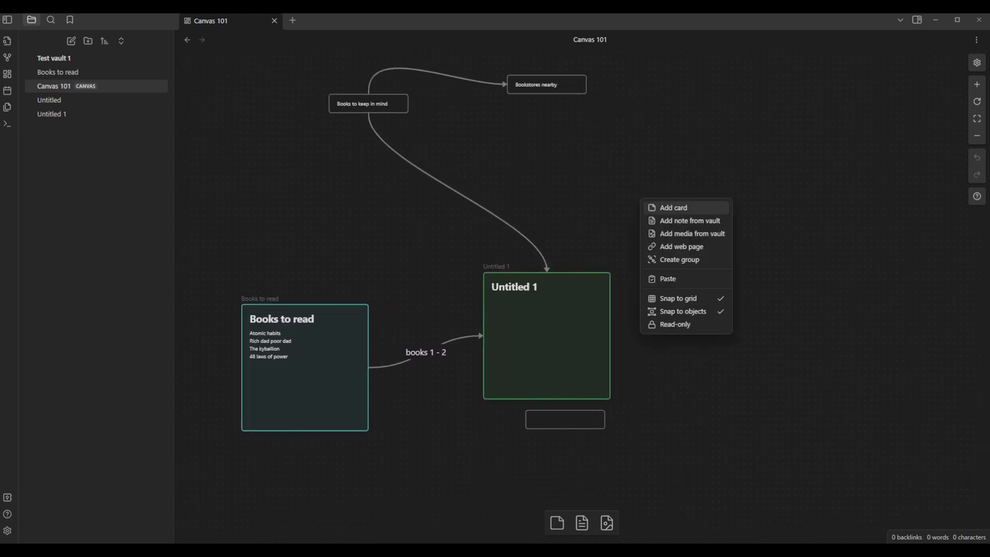
left_click(692, 234)
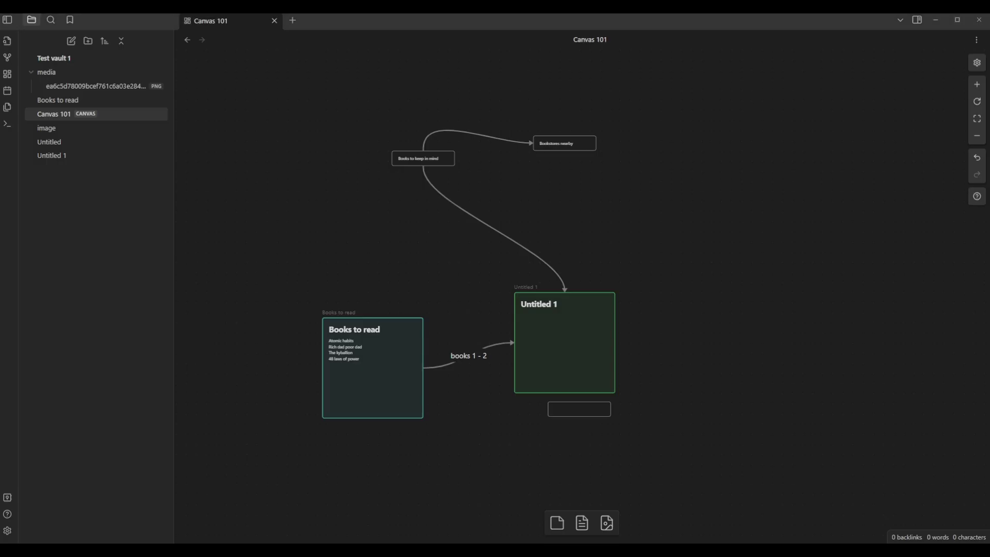
key("ctrl+v")
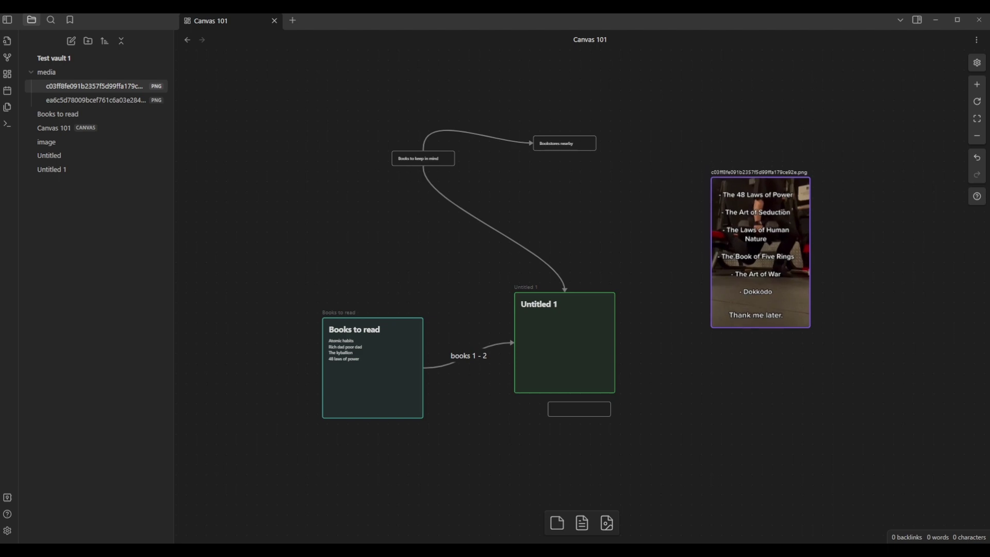
left_click_drag(761, 252, 690, 151)
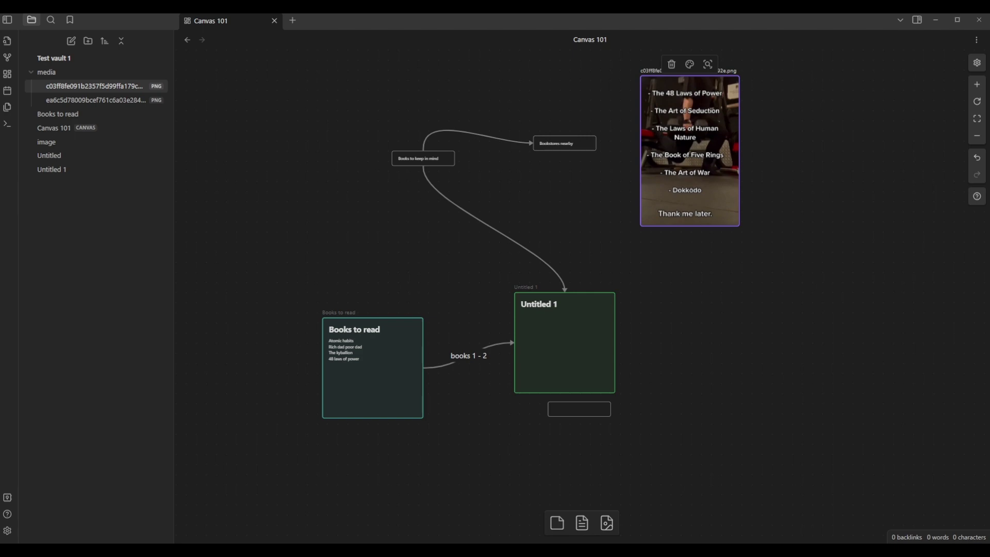
key("Escape")
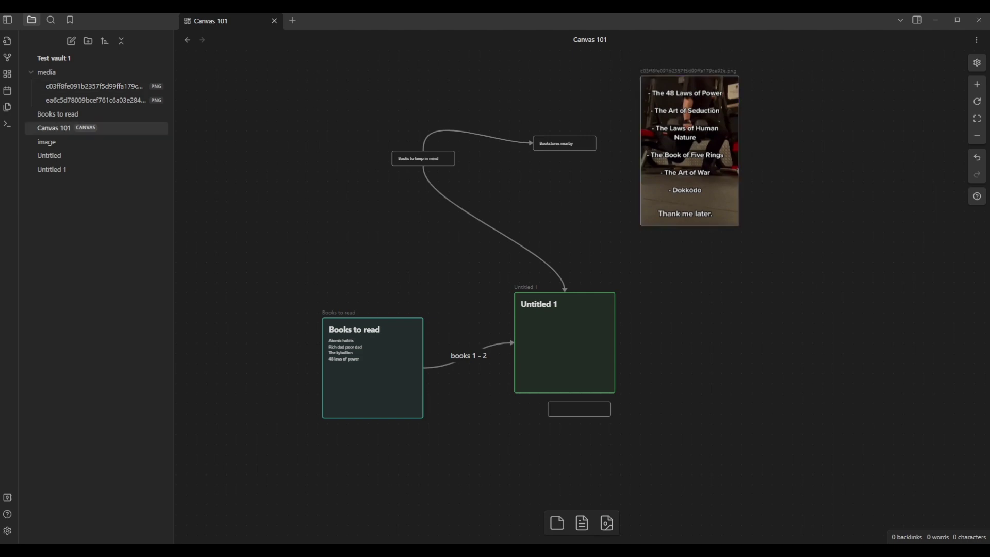
Step: Group the "Books to keep in mind" card, the "Bookstores nearby" card and the image, naming the group "Group 1"
left_click_drag(788, 60, 331, 251)
right_click(482, 132)
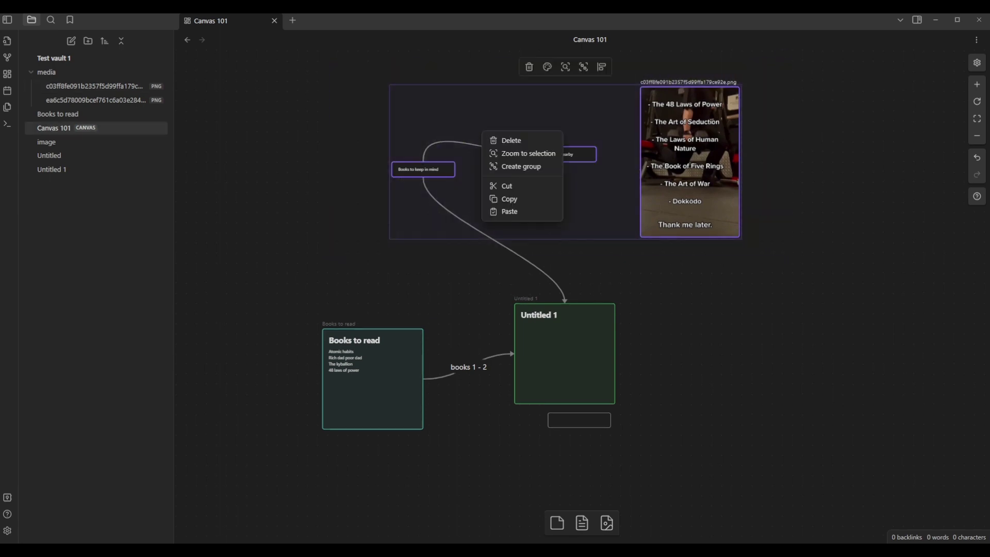
left_click(520, 167)
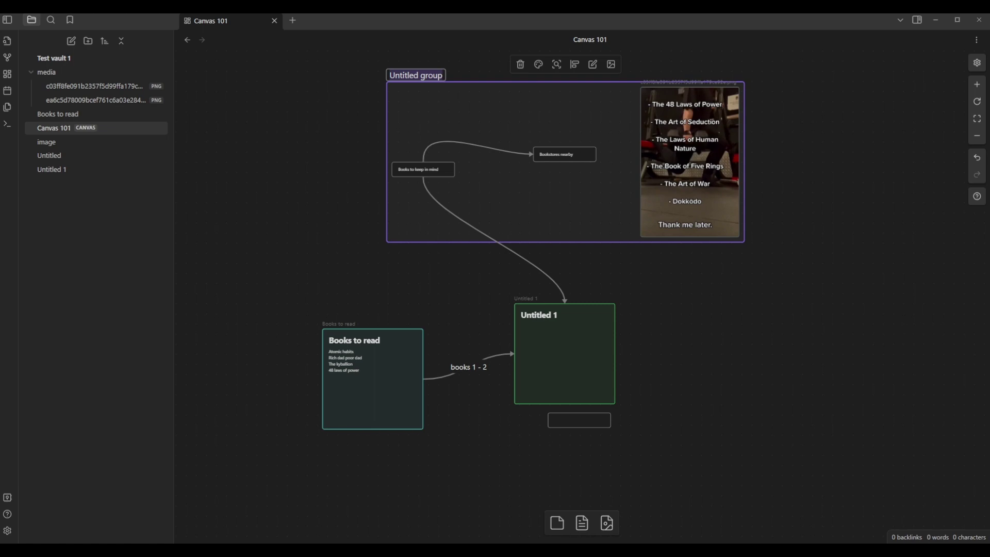
type("Group 1")
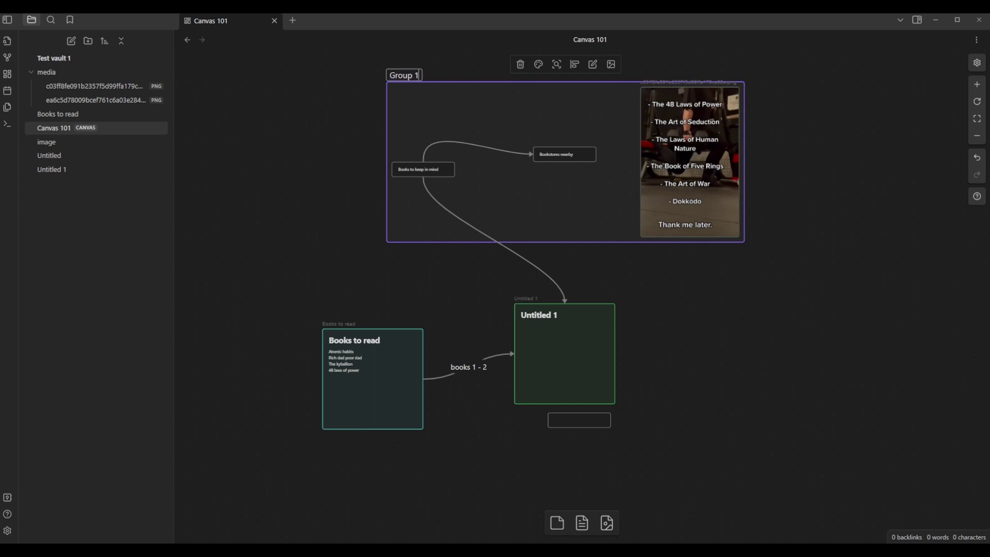
key("Return")
Step: Lower the upper edge of Group 1 slightly and move the whole group a little up and to the right
left_click_drag(565, 82, 566, 87)
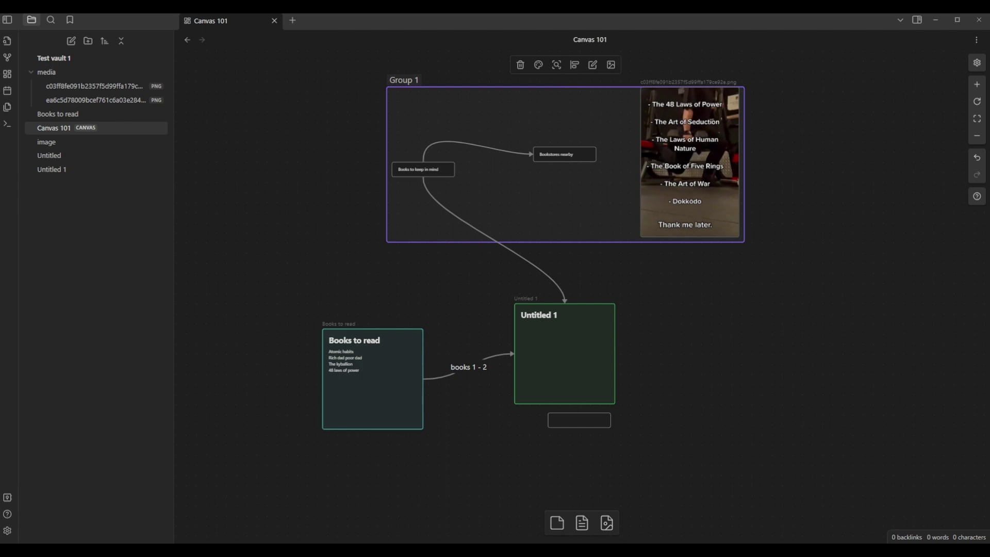
left_click_drag(397, 165, 418, 149)
key("Escape")
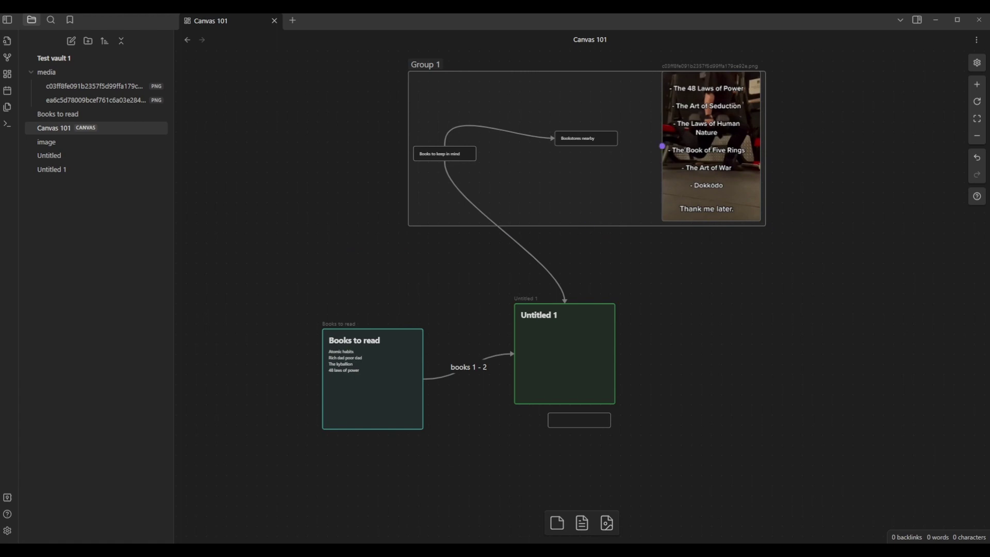
Step: Connect the image in Group 1 to the right side of "Untitled 1", and link "Bookstores nearby" to the image
left_click_drag(662, 146, 616, 354)
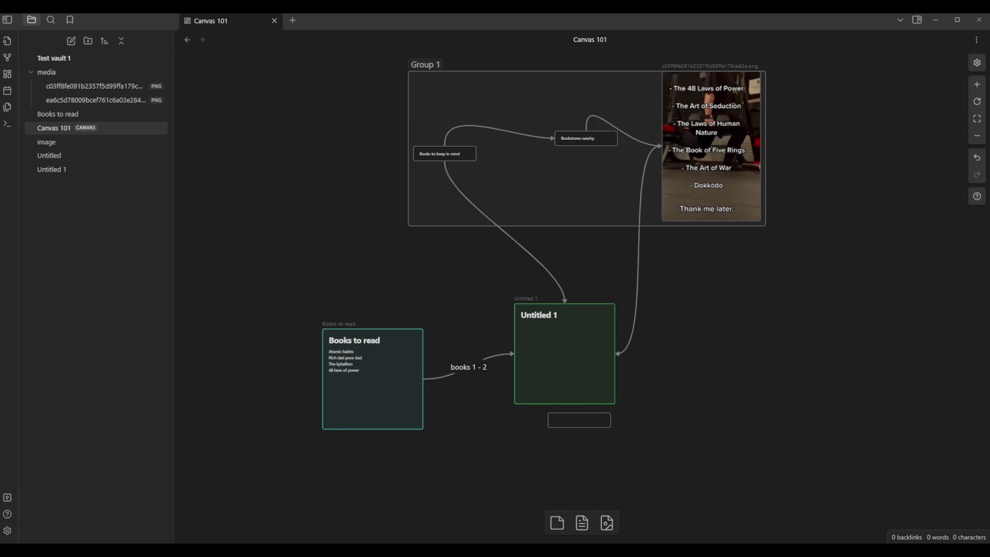